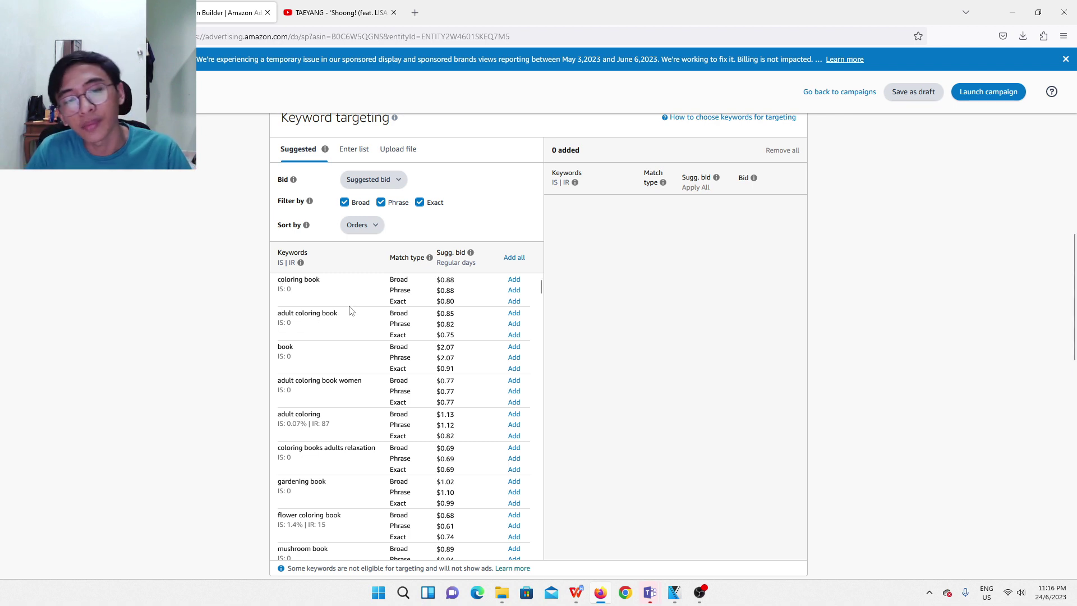
# - Add the suggested keyword "flower coloring book" in broad, phrase and exact match types
pyautogui.scroll(-3, 302, 342)
pyautogui.scroll(3, 303, 341)
pyautogui.scroll(-2, 312, 341)
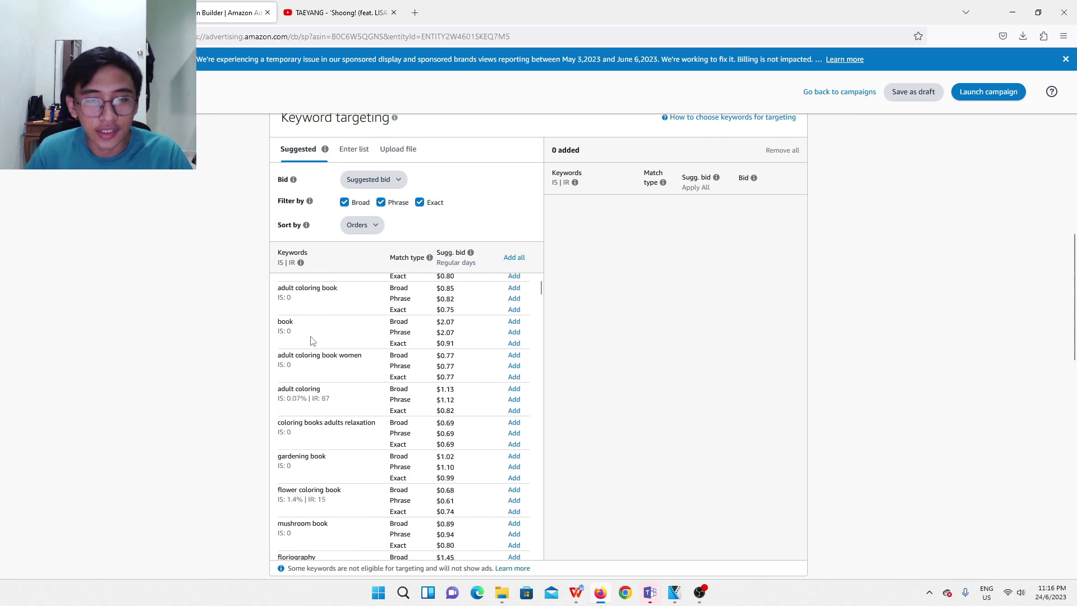
pyautogui.scroll(-2, 314, 336)
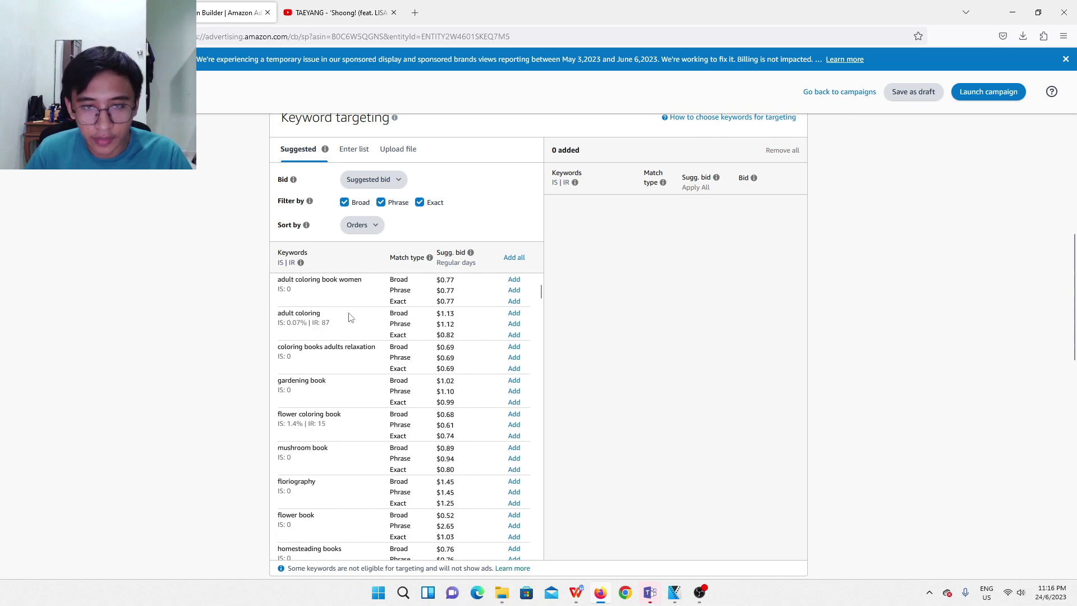
pyautogui.scroll(-2, 331, 315)
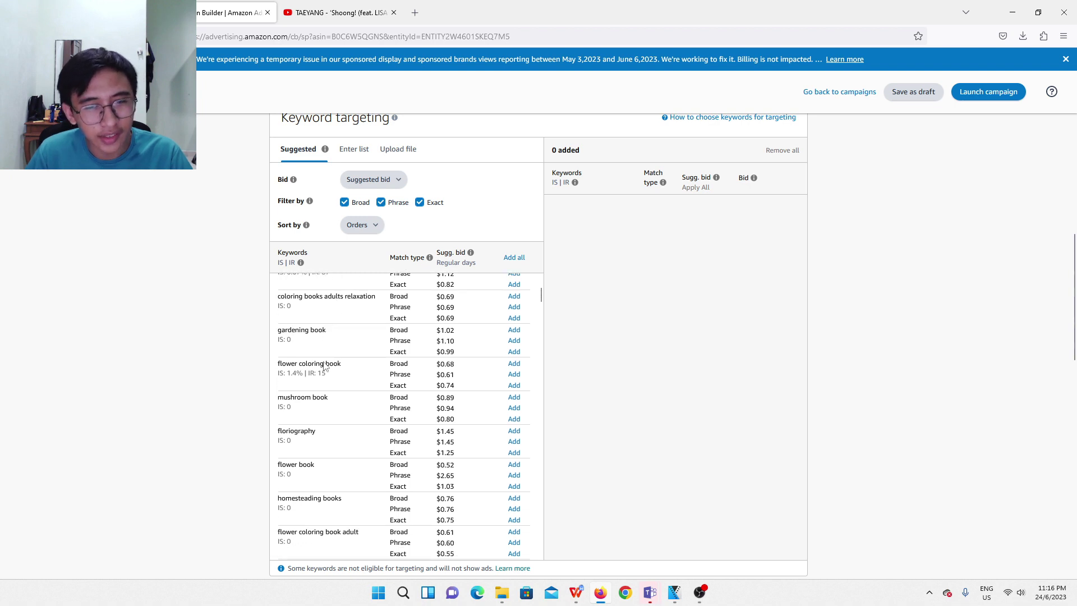
pyautogui.click(513, 365)
pyautogui.click(514, 374)
pyautogui.click(514, 385)
# - Add the suggested keyword "flower book" in broad, phrase and exact match types
pyautogui.scroll(-4, 336, 376)
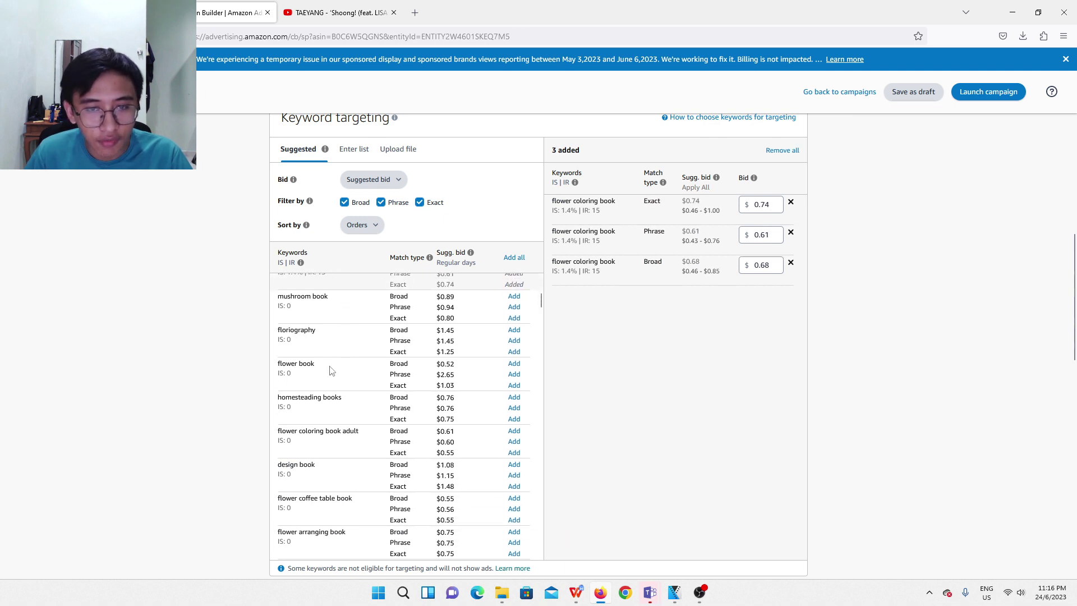
pyautogui.click(515, 365)
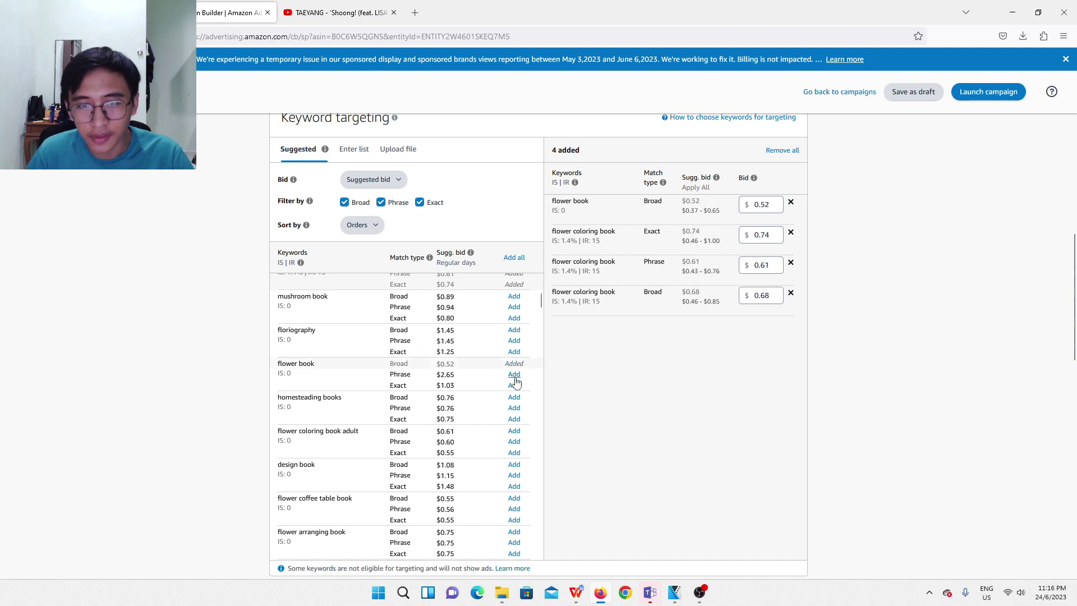
pyautogui.click(514, 385)
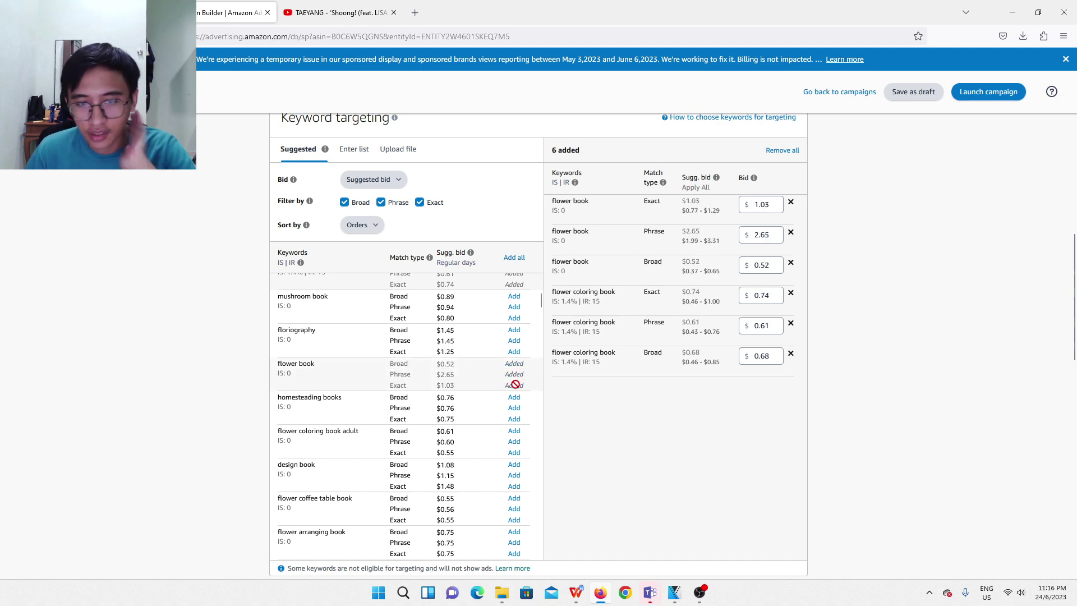
# - Add the suggested keyword "flower coloring book adult" in broad, phrase and exact match types
pyautogui.scroll(-2, 396, 389)
pyautogui.click(512, 380)
pyautogui.click(512, 392)
pyautogui.click(513, 402)
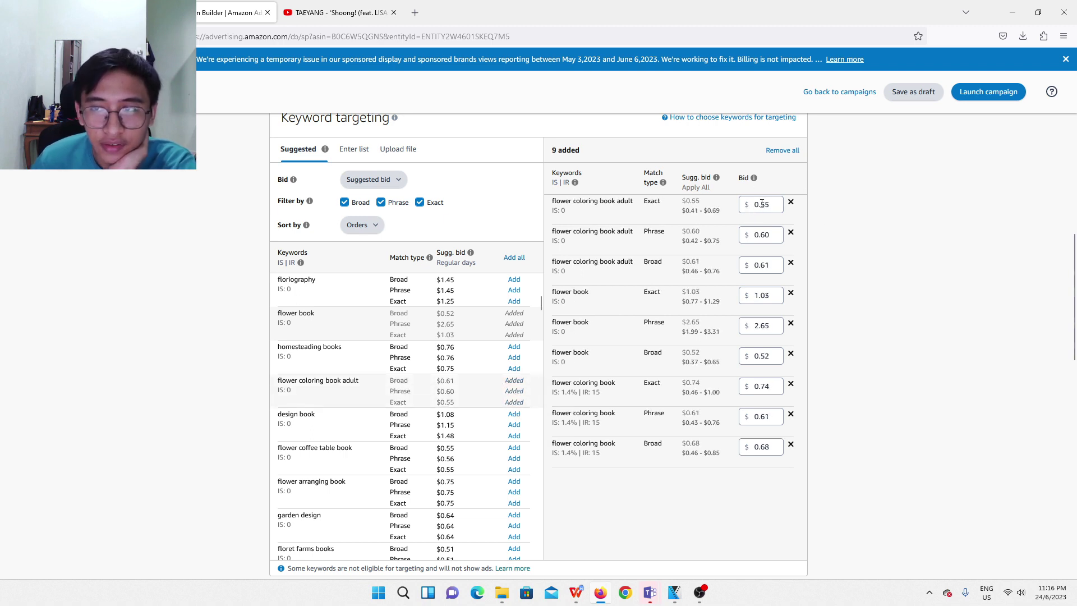
# - Enter a custom keyword list with "florist coloring book" and "bauquet coloring book" on separate lines
pyautogui.scroll(-3, 283, 367)
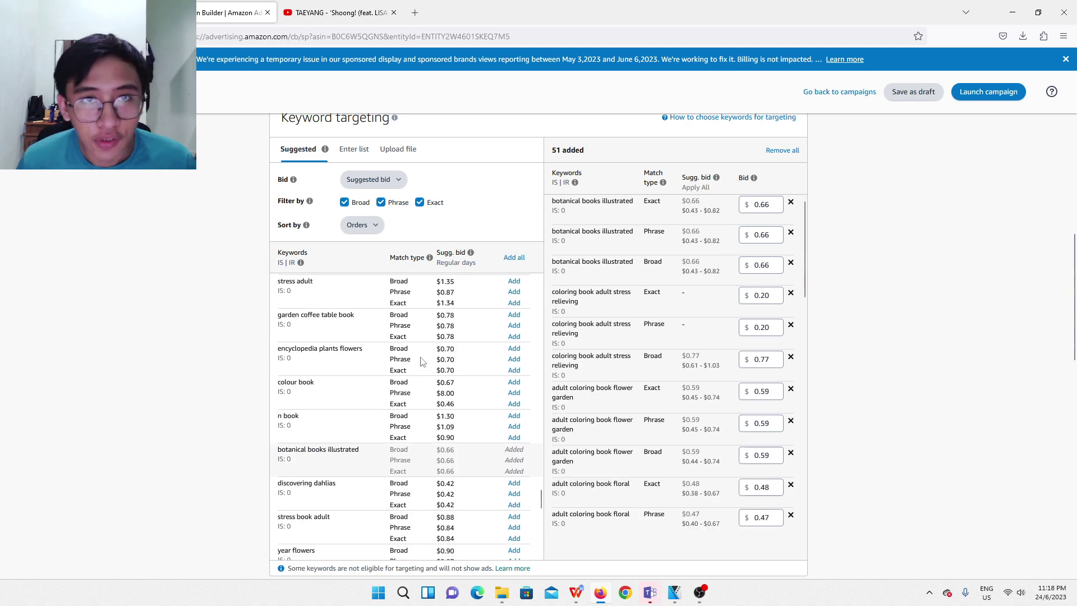
pyautogui.scroll(-1, 422, 362)
pyautogui.scroll(-2, 448, 370)
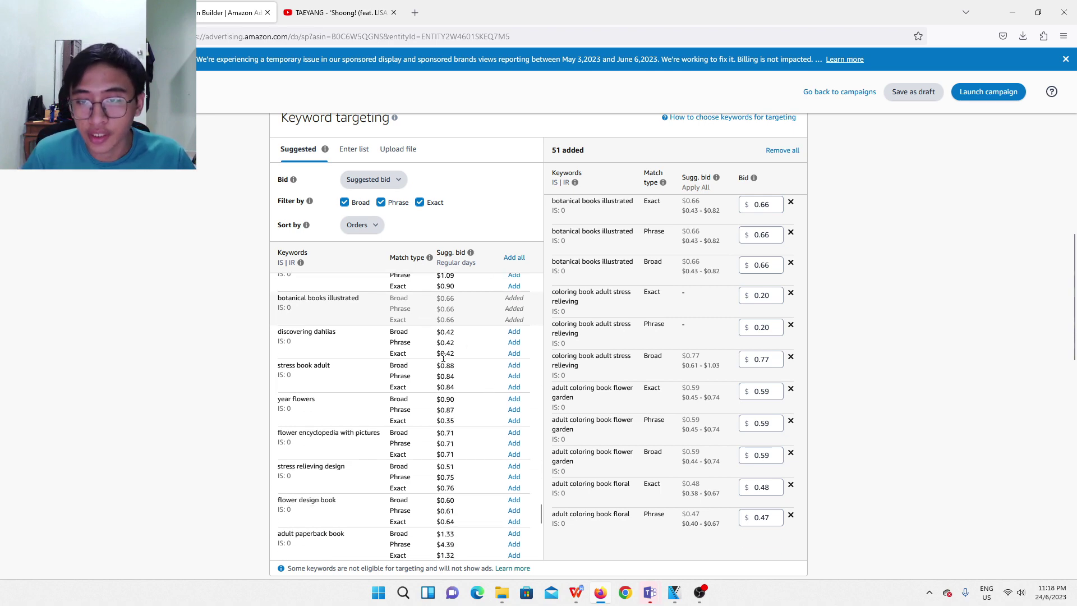
pyautogui.scroll(-10, 542, 429)
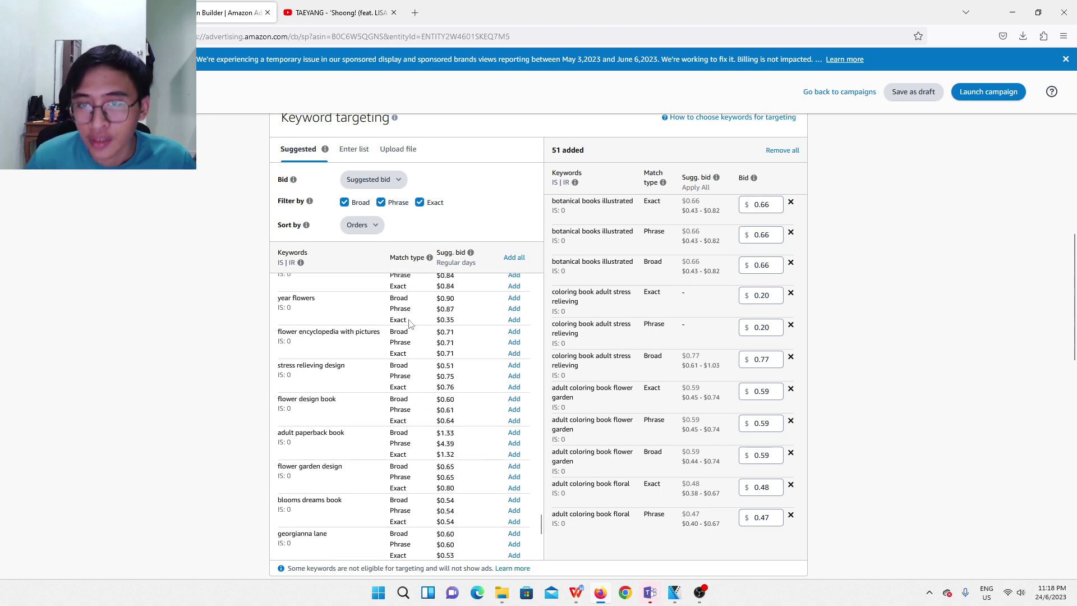
pyautogui.scroll(5, 542, 433)
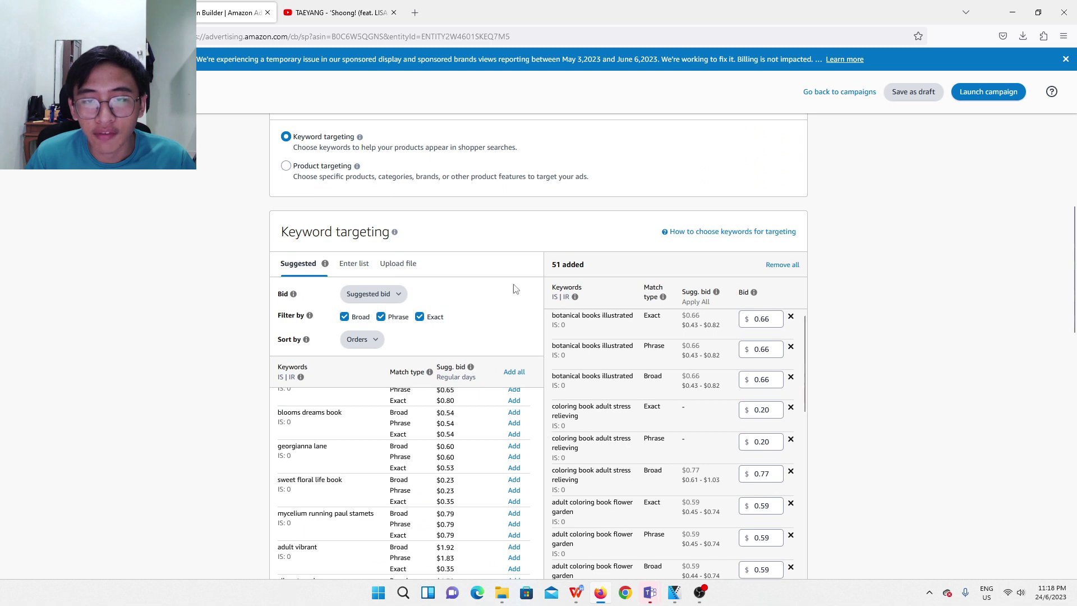
pyautogui.click(349, 271)
pyautogui.scroll(-1, 413, 327)
pyautogui.click(413, 312)
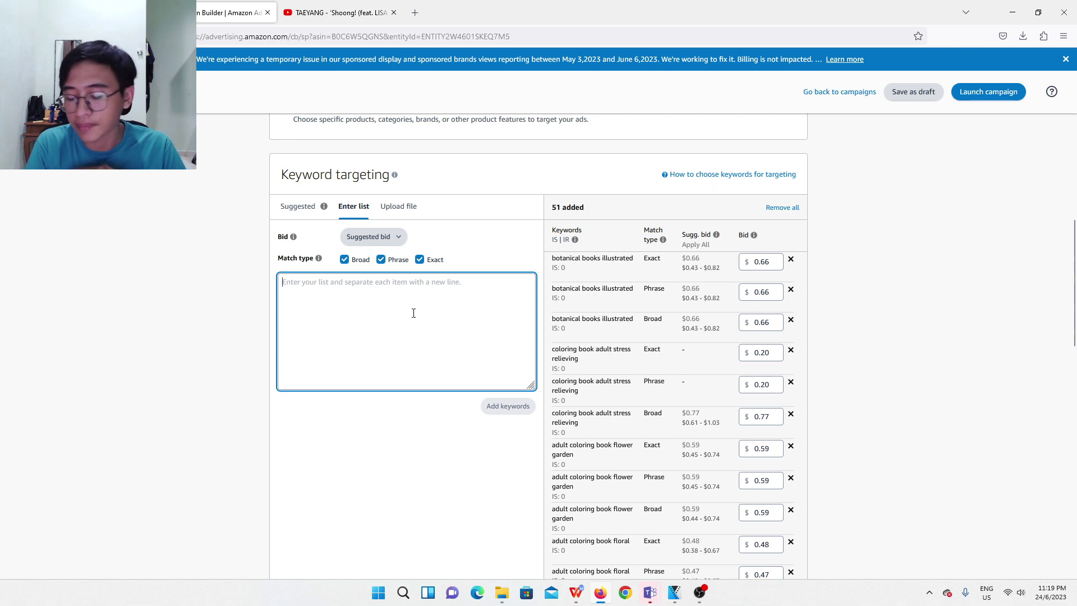
pyautogui.write('florist')
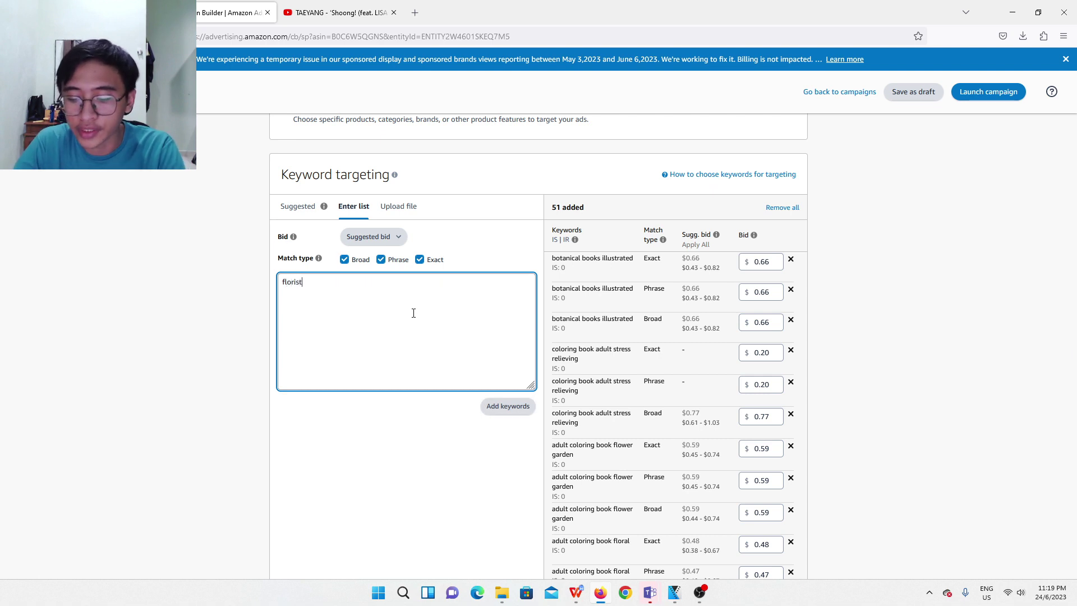
pyautogui.write(' coloring book')
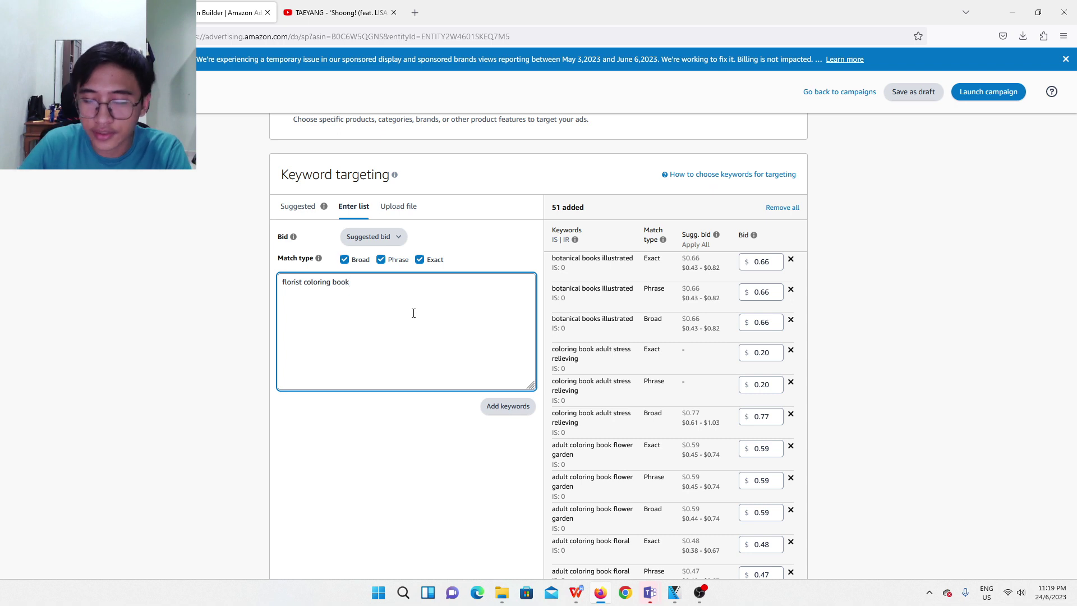
pyautogui.write(' bauquet coloring book')
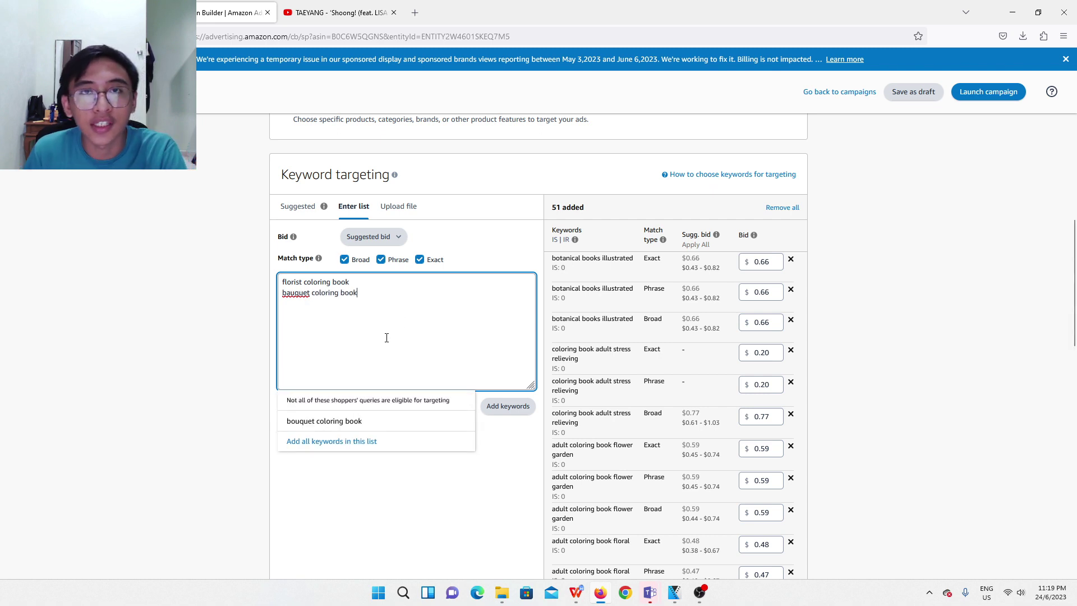
# - Add the entered custom keywords to the targeting with a bid of $0.20
pyautogui.click(529, 471)
pyautogui.click(504, 411)
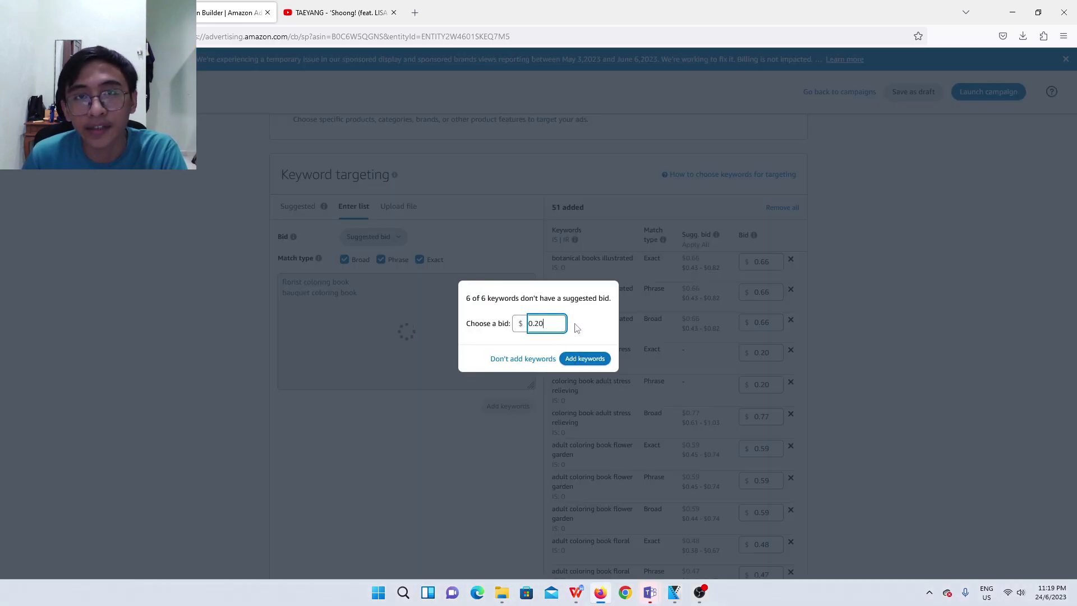
pyautogui.click(596, 365)
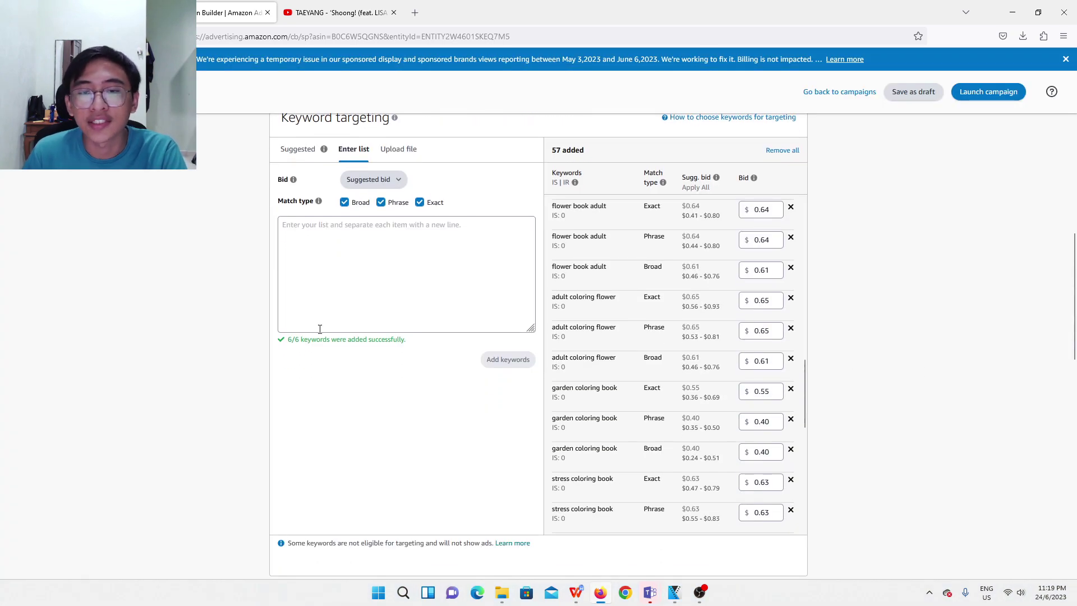
# - Review the list of added keywords with their match types, suggested bids and current bids
pyautogui.scroll(10, 802, 377)
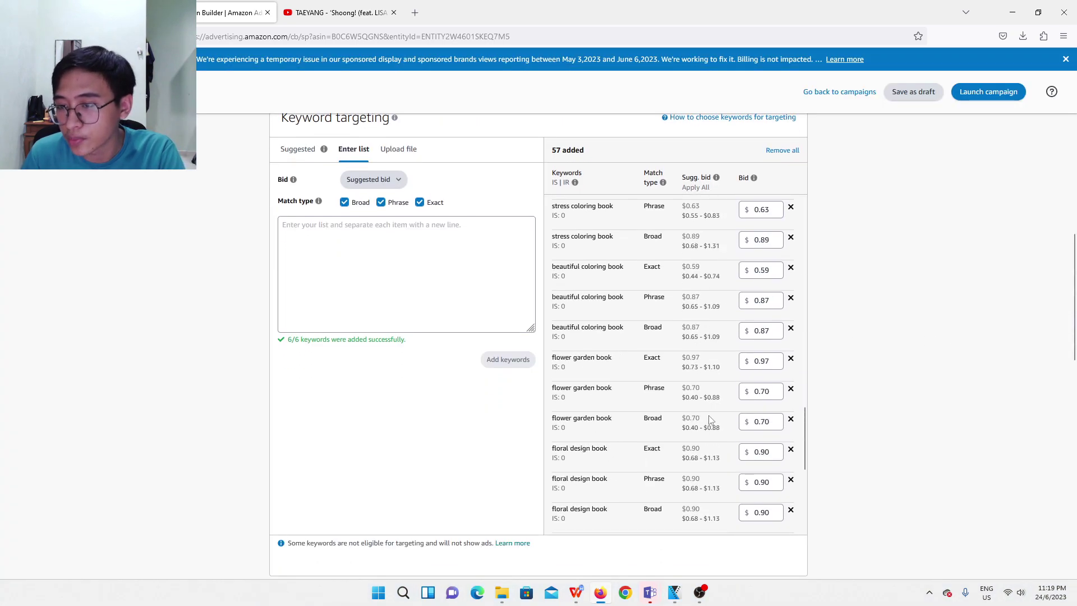
pyautogui.scroll(5, 713, 355)
pyautogui.scroll(-5, 717, 359)
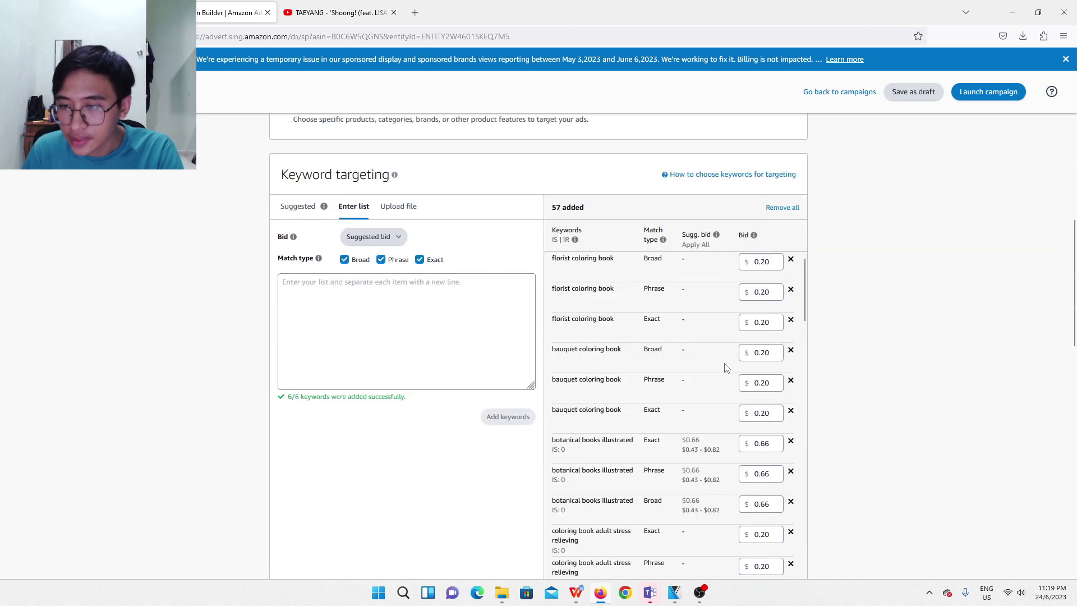
pyautogui.scroll(-3, 901, 326)
pyautogui.scroll(3, 867, 329)
pyautogui.scroll(-3, 890, 312)
pyautogui.scroll(1, 887, 285)
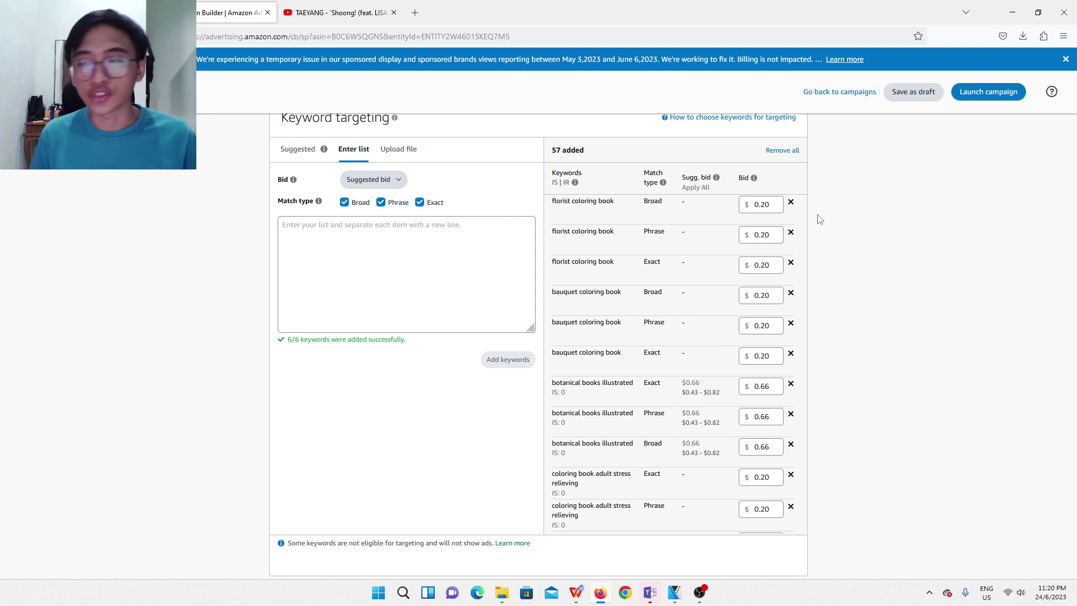
pyautogui.click(763, 205)
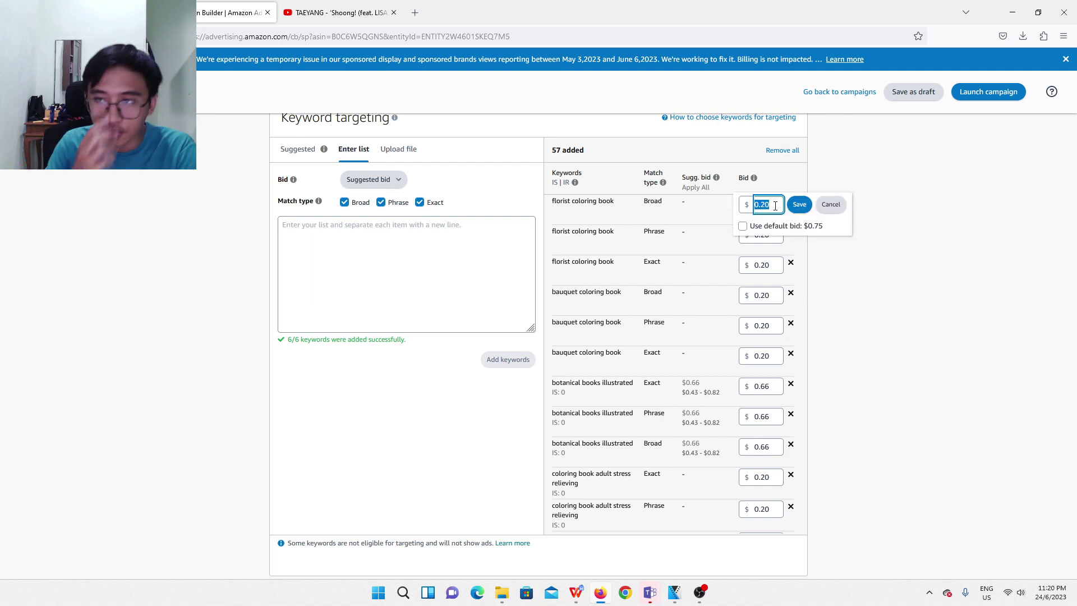
pyautogui.click(976, 305)
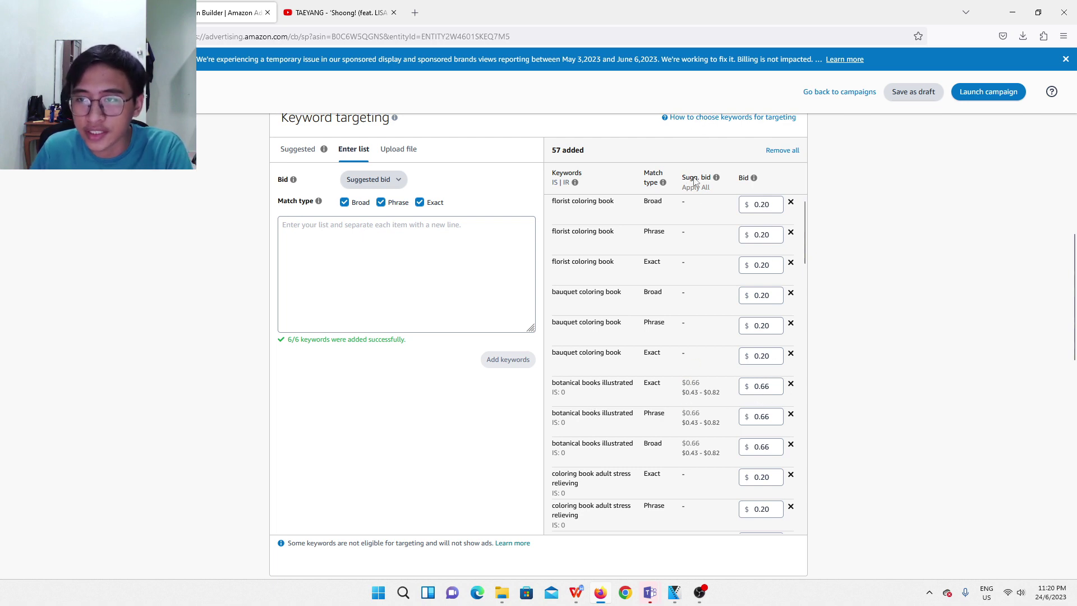
pyautogui.moveTo(682, 177); pyautogui.dragTo(711, 177)
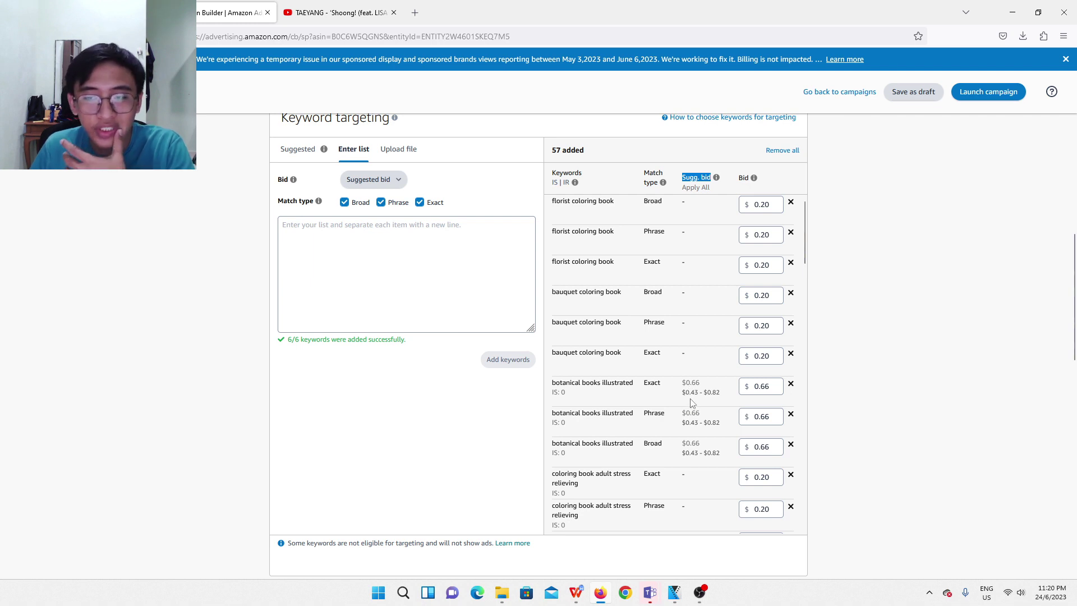
pyautogui.click(757, 387)
pyautogui.click(829, 384)
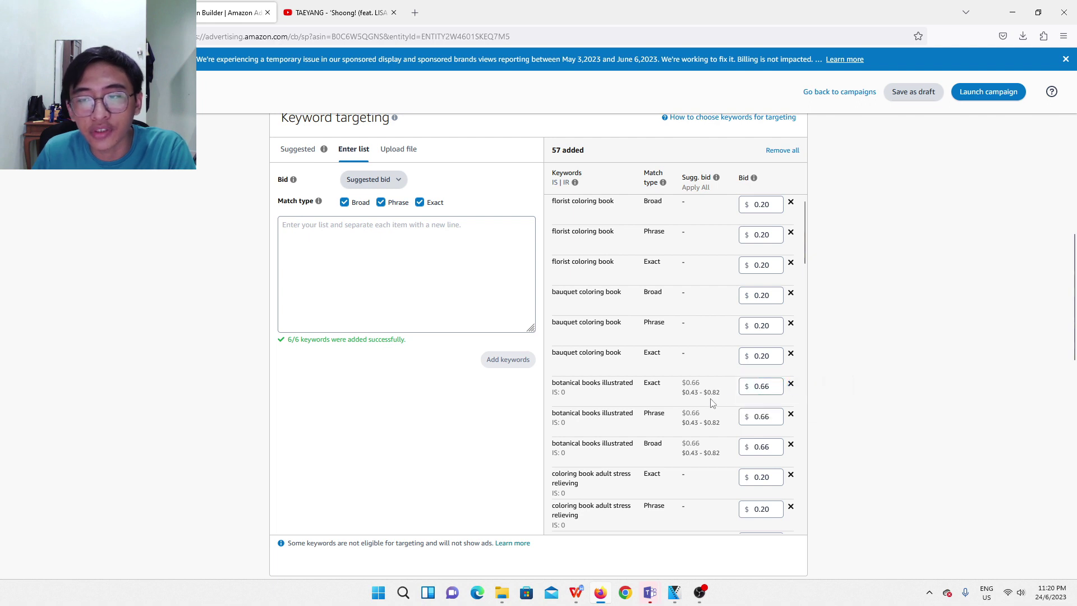
# - Set the bid of the exact-match keyword "botanical books illustrated" to $0.2
pyautogui.click(762, 387)
pyautogui.click(771, 388)
pyautogui.click(770, 388)
pyautogui.press('BackSpace')
pyautogui.write('20')
pyautogui.press('Delete')
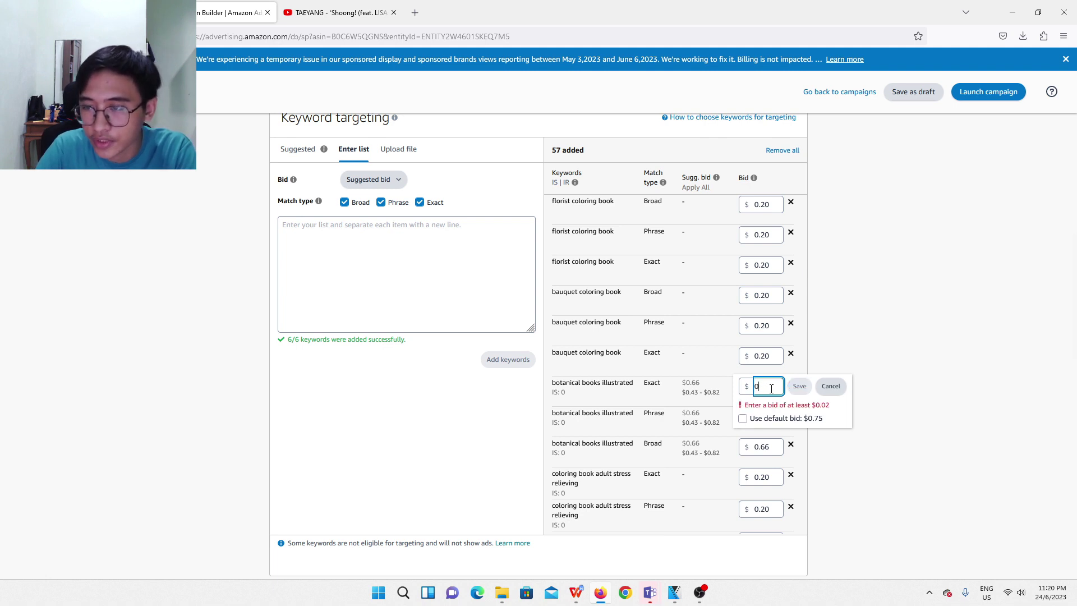
pyautogui.write('.2')
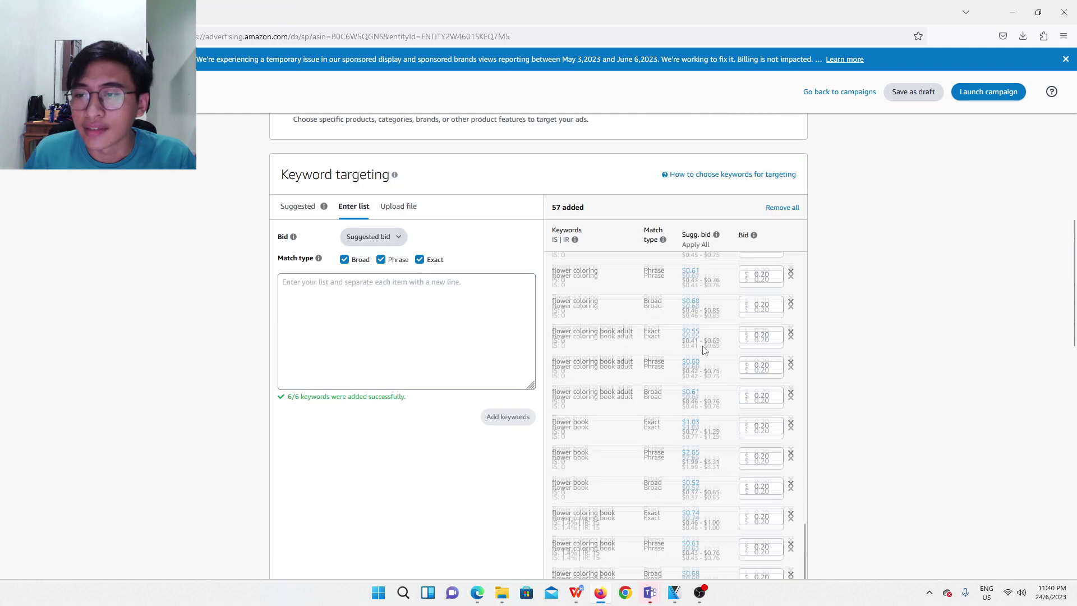
# - Check the bids of the added keywords and look into the optional negative keyword targeting section
pyautogui.scroll(5, 703, 350)
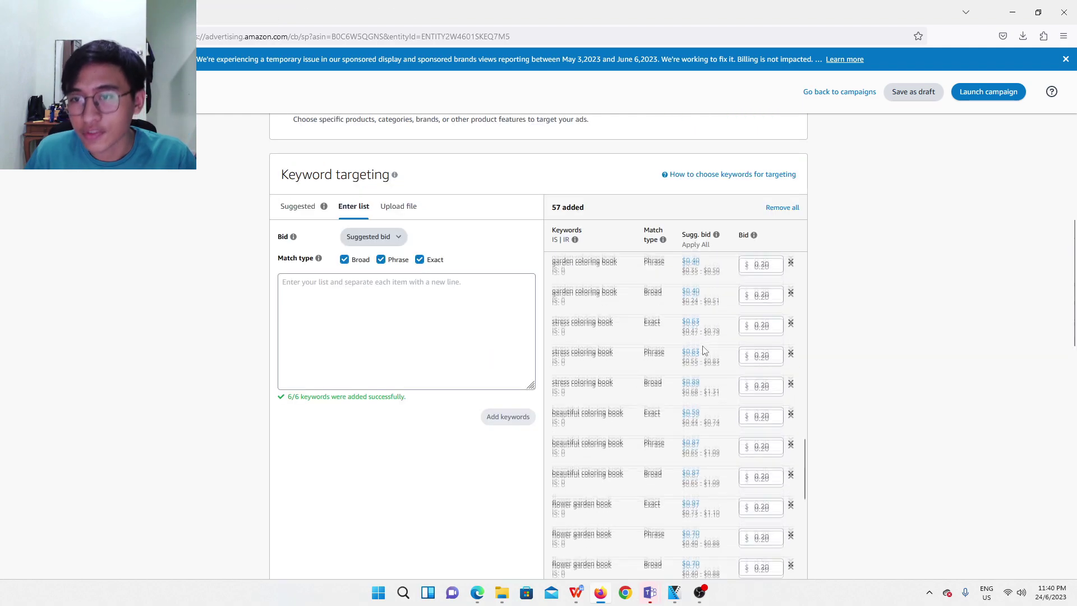
pyautogui.scroll(5, 704, 350)
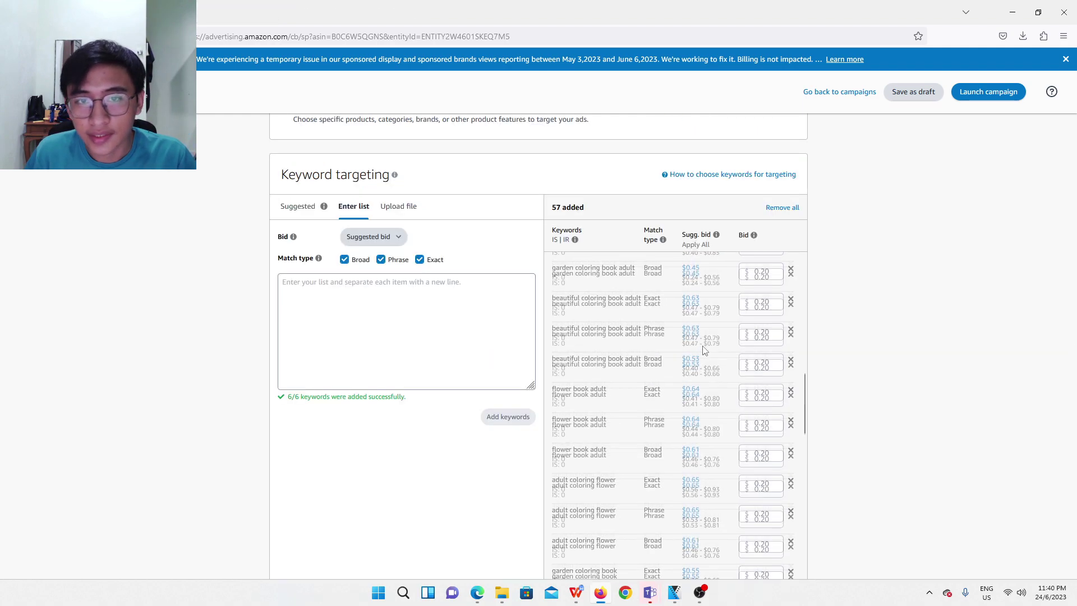
pyautogui.scroll(-6, 920, 333)
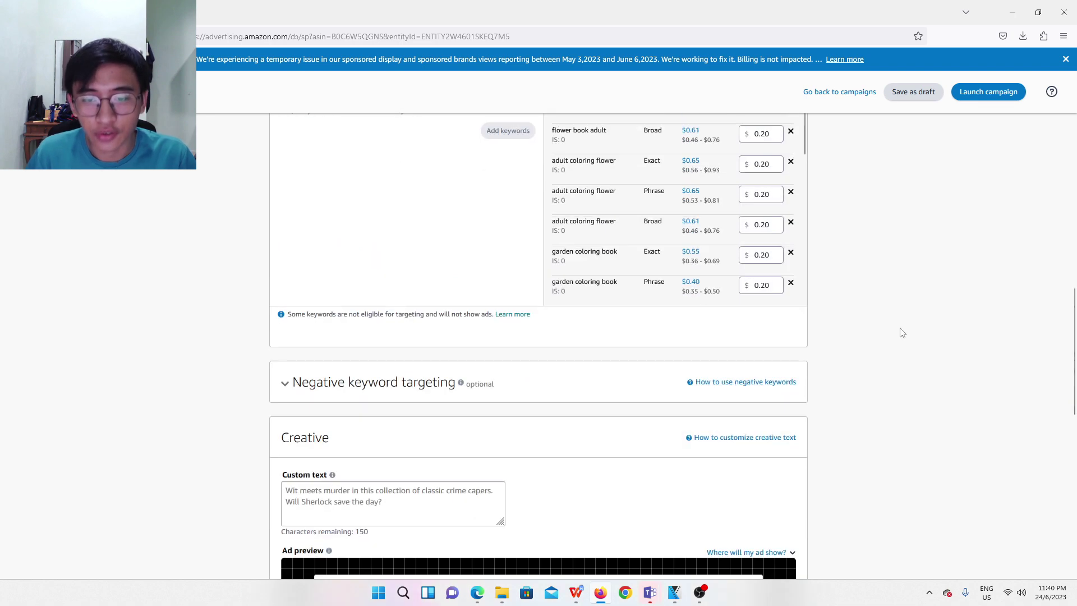
pyautogui.scroll(-2, 894, 331)
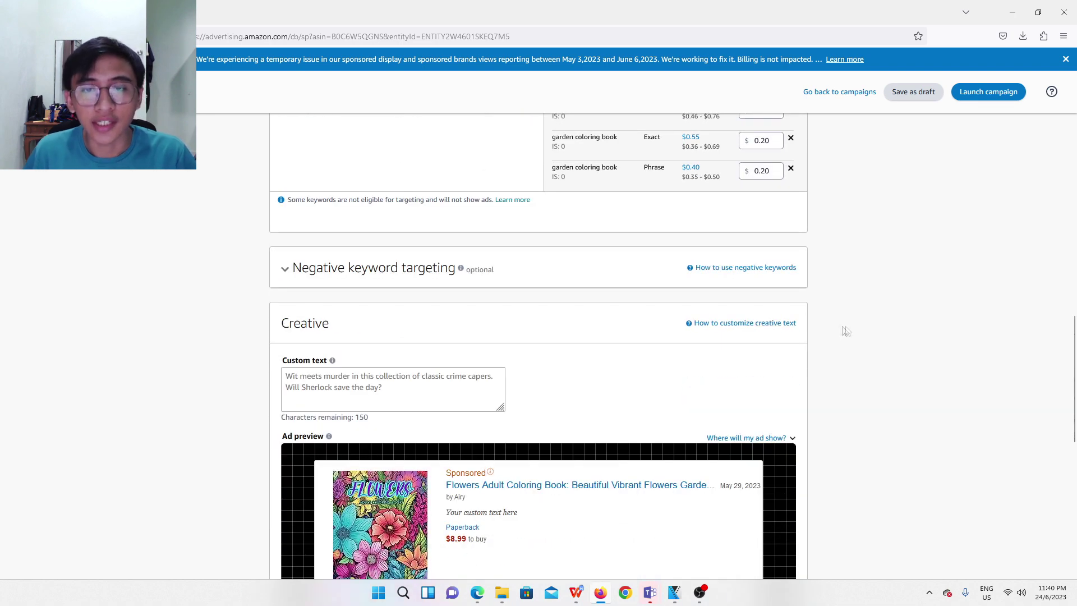
pyautogui.click(284, 269)
pyautogui.click(284, 272)
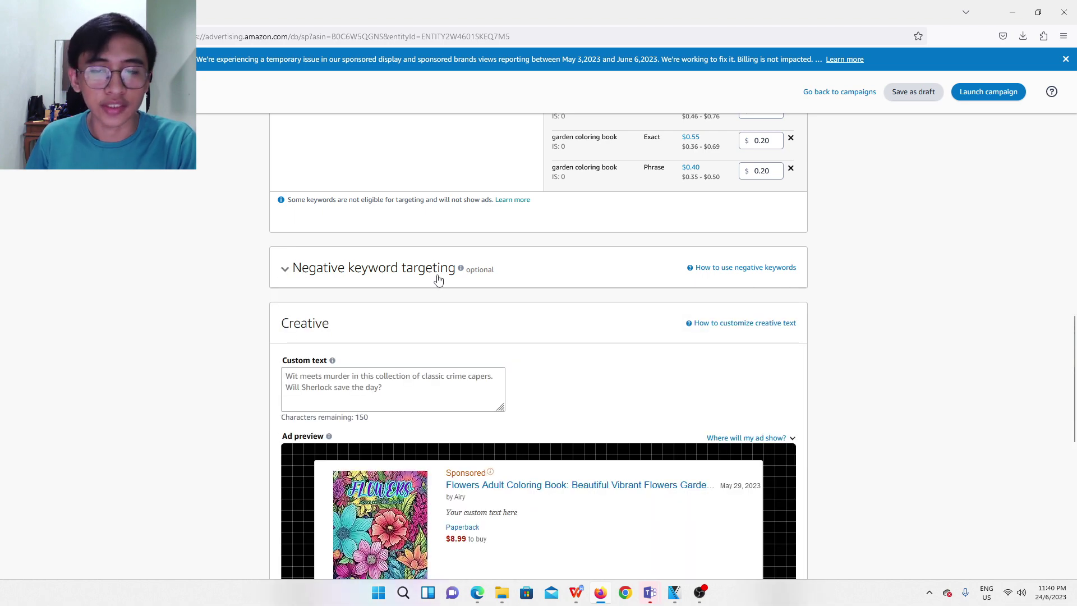
# - Enter the custom ad text "The best book about flowers. SO many types of flowers for you to colour and relieve stress."
pyautogui.scroll(-2, 438, 279)
pyautogui.scroll(-2, 437, 272)
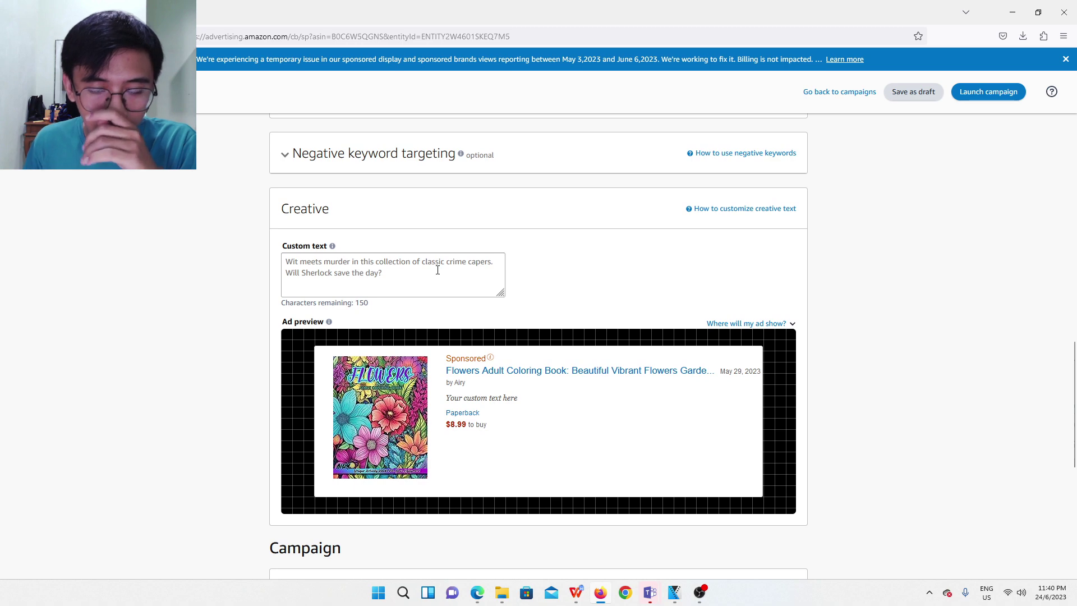
pyautogui.scroll(-1, 418, 276)
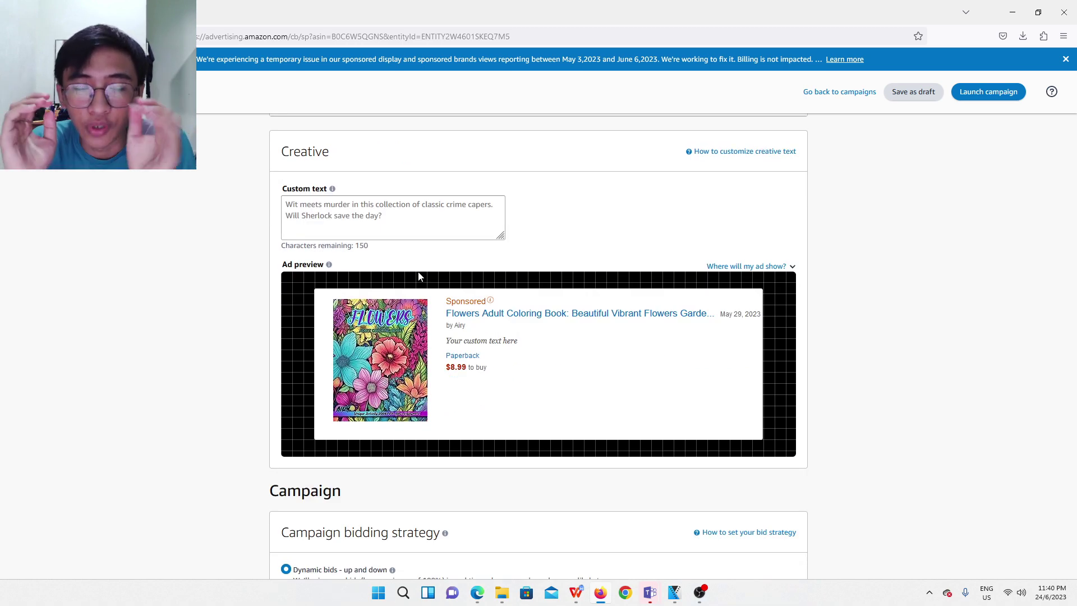
pyautogui.click(330, 212)
pyautogui.write('The best book abot')
pyautogui.press('BackSpace')
pyautogui.write('ut flowers. SO many types of flowers')
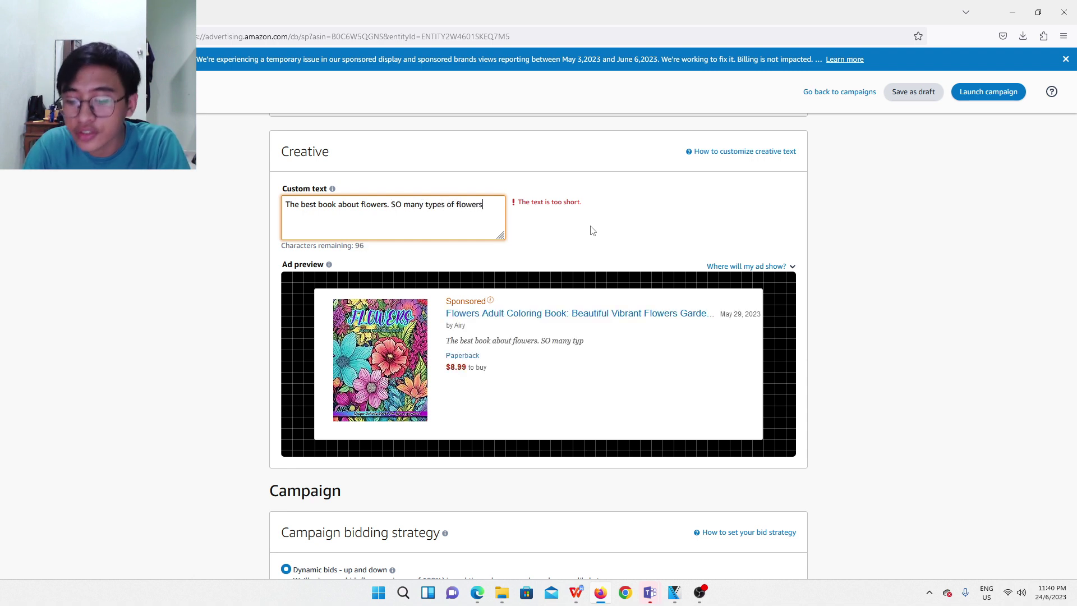
pyautogui.write(' for you to ')
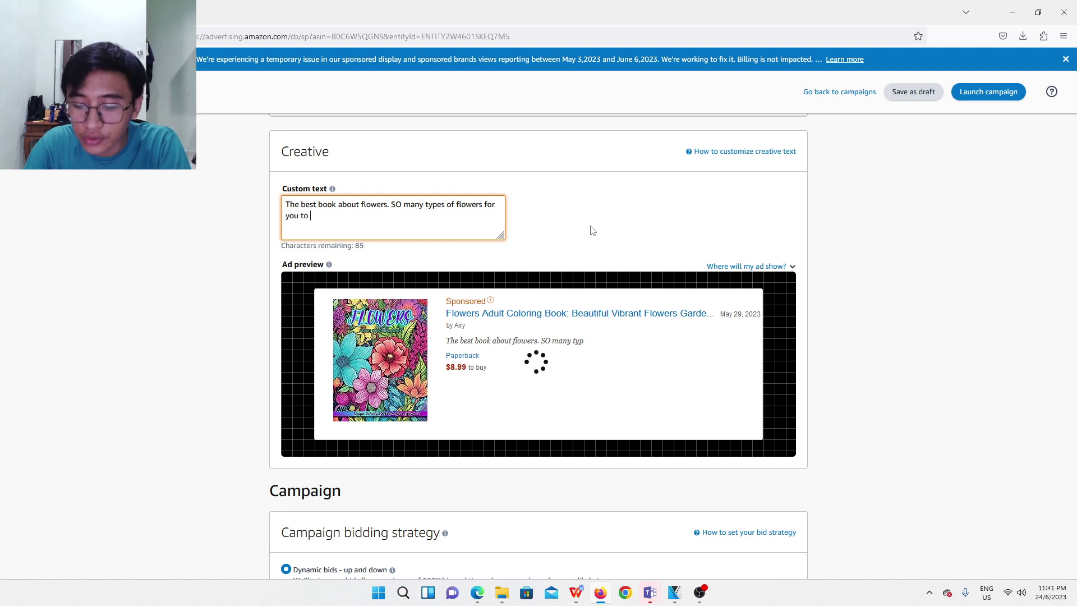
pyautogui.write('colour and')
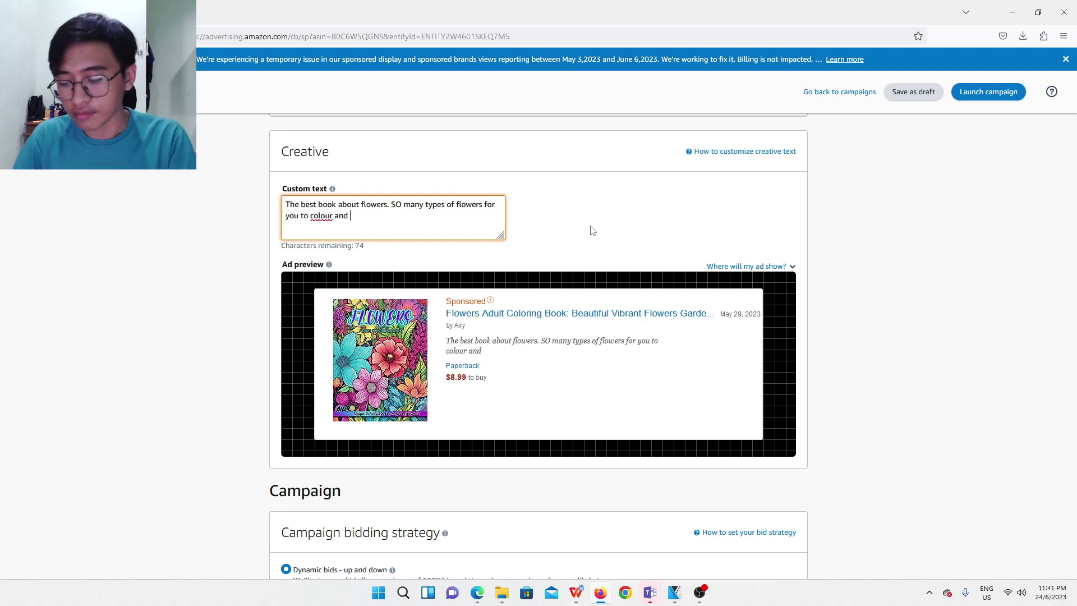
pyautogui.write(' relieve stres')
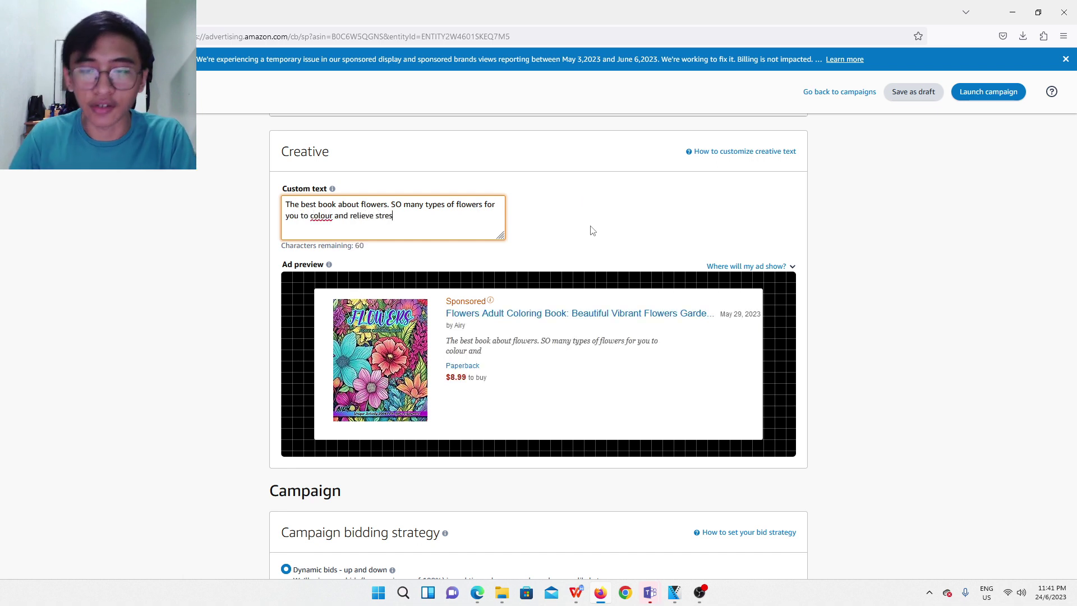
pyautogui.write('s.')
# - Correct "SO" to "So" in the custom ad text and check the ad preview
pyautogui.click(395, 204)
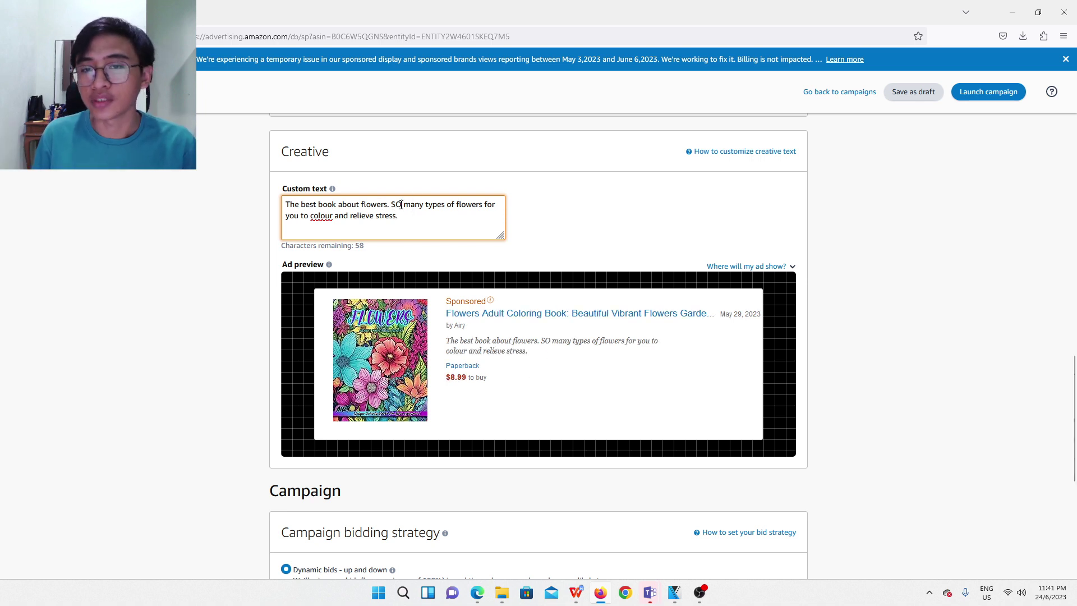
pyautogui.press('Delete')
pyautogui.write('o')
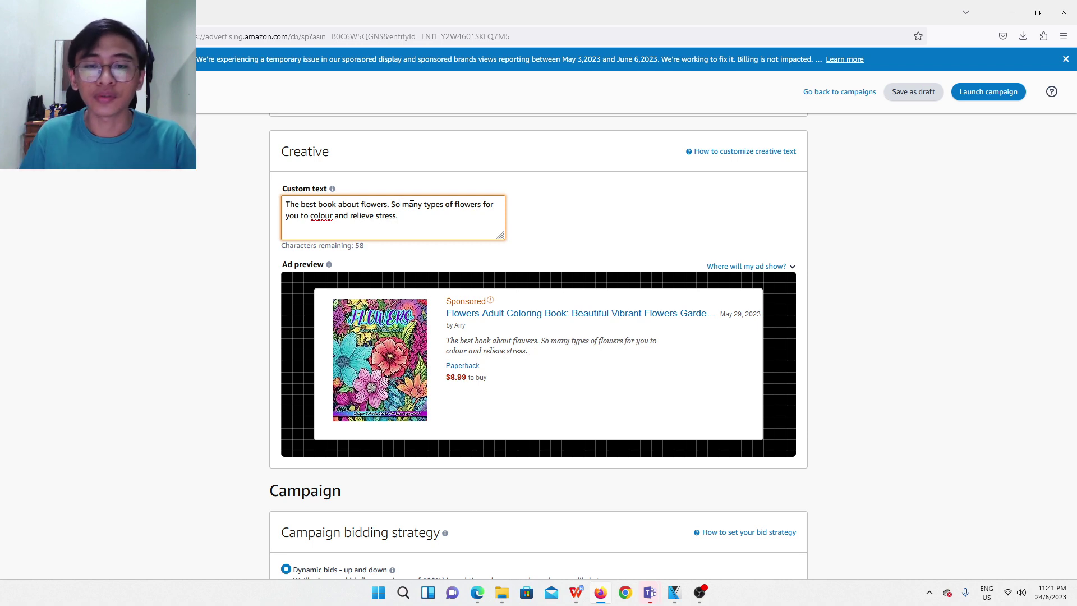
pyautogui.scroll(-1, 457, 396)
pyautogui.click(460, 348)
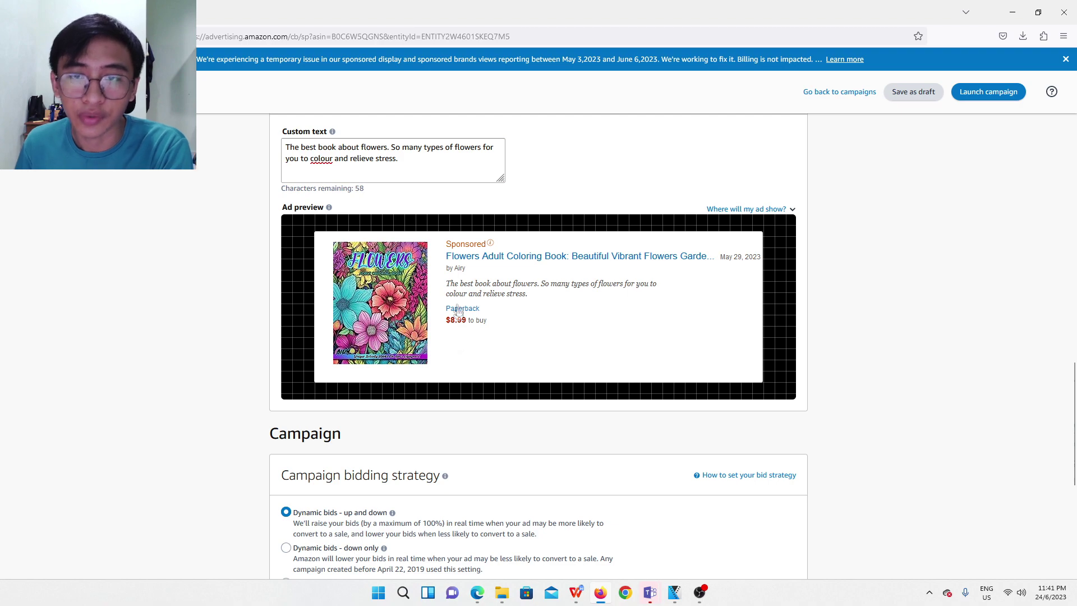
pyautogui.scroll(1, 457, 328)
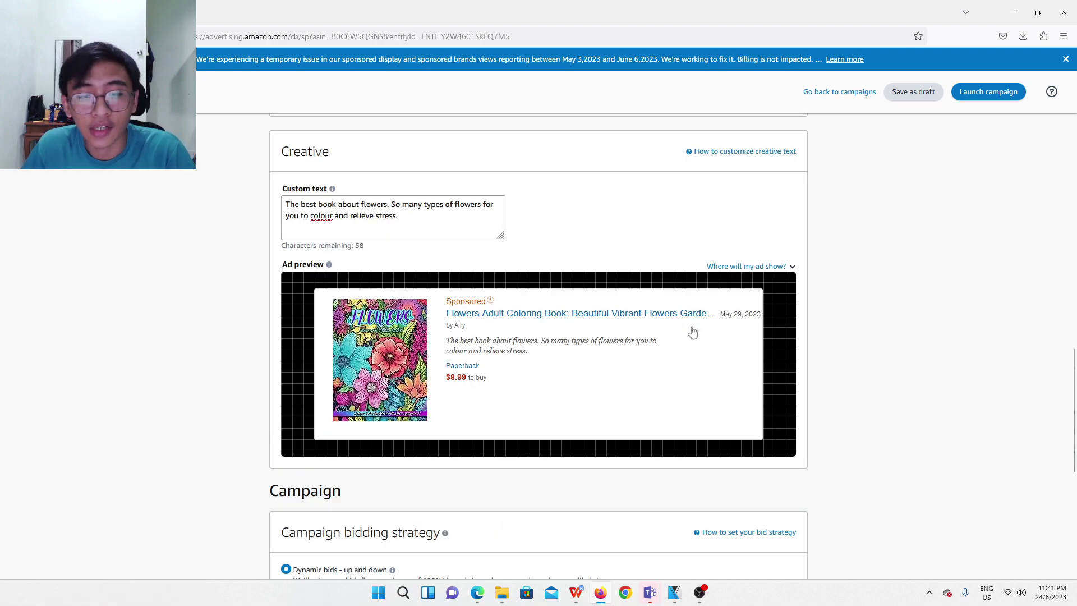
# - Look over the campaign bidding strategy options and name the campaign "Flowers Ads"
pyautogui.scroll(-3, 693, 332)
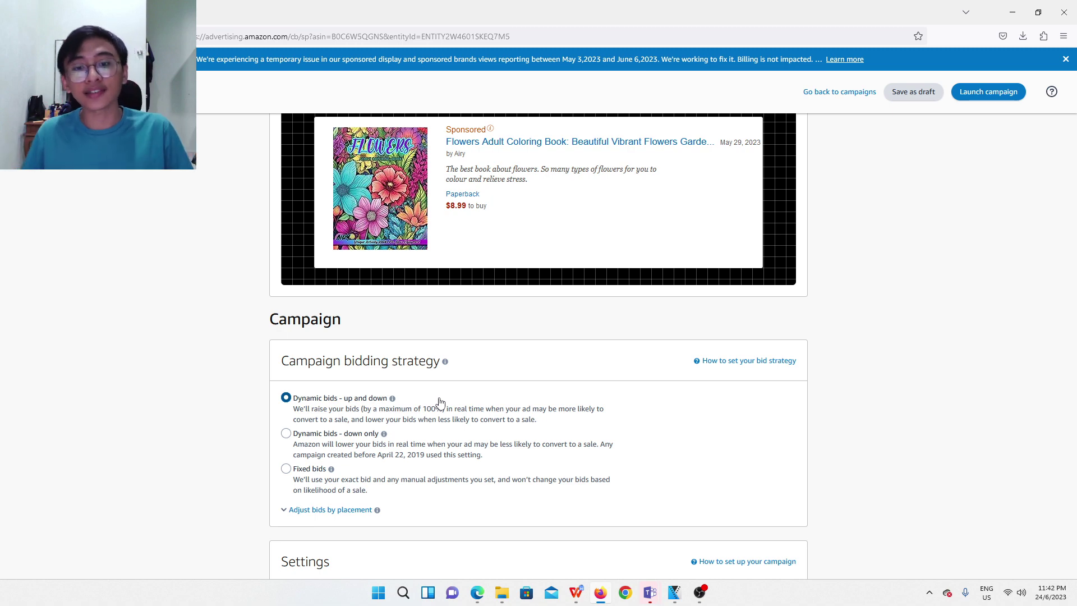
pyautogui.press('Tab')
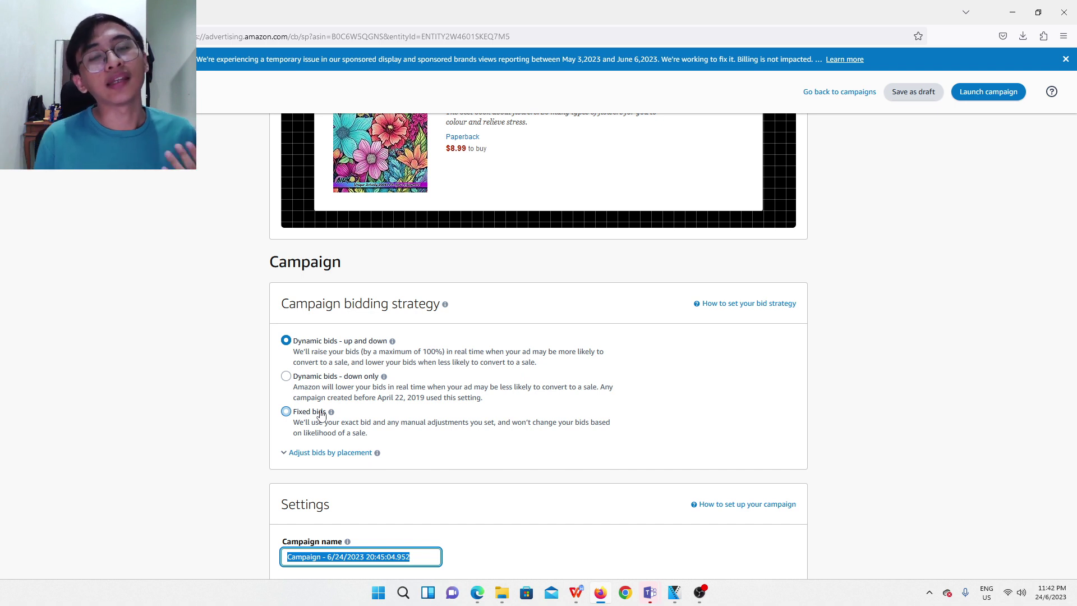
pyautogui.scroll(-1, 356, 372)
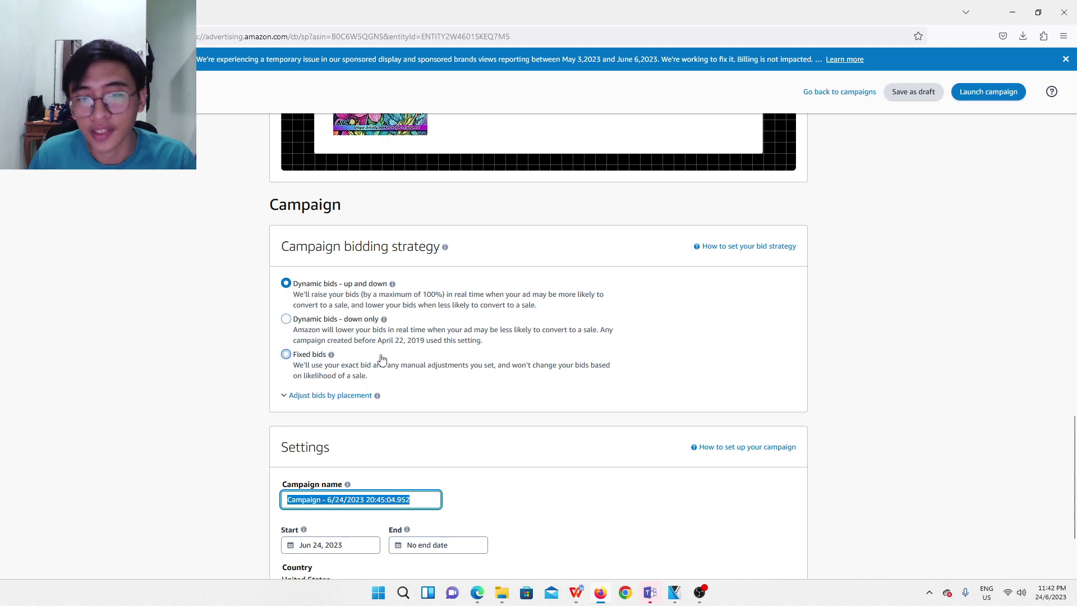
pyautogui.scroll(-2, 331, 349)
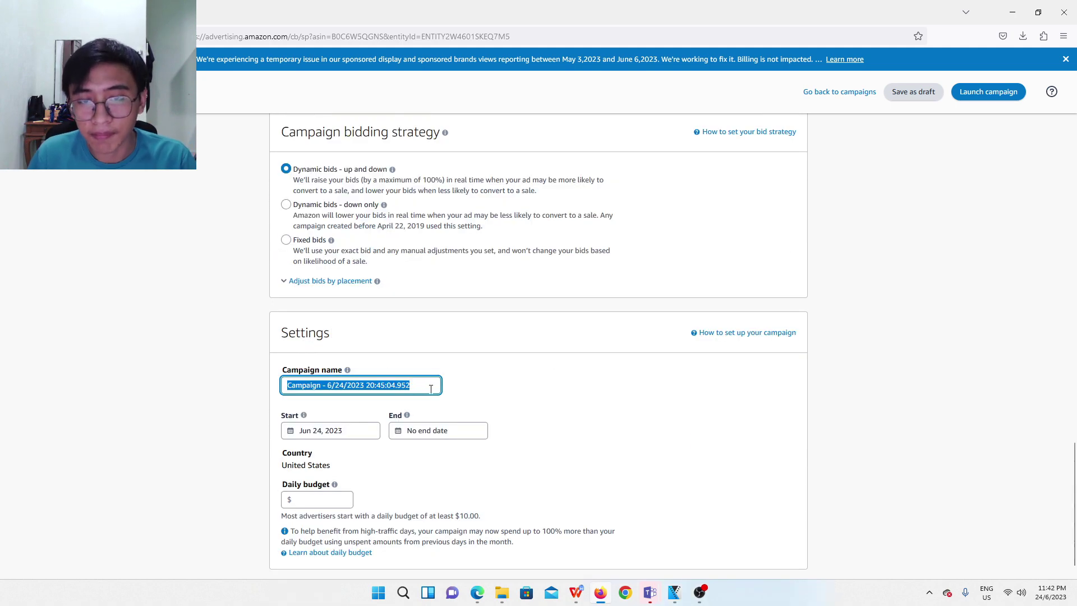
pyautogui.write('F;o')
pyautogui.press('BackSpace')
pyautogui.press('BackSpace')
pyautogui.write('lowers')
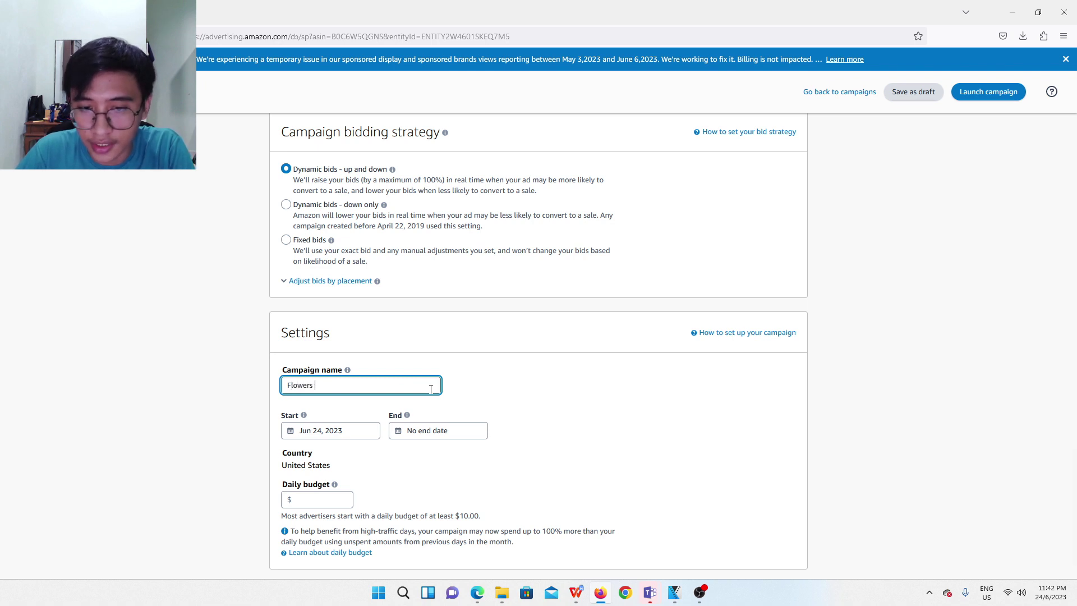
pyautogui.write(' A')
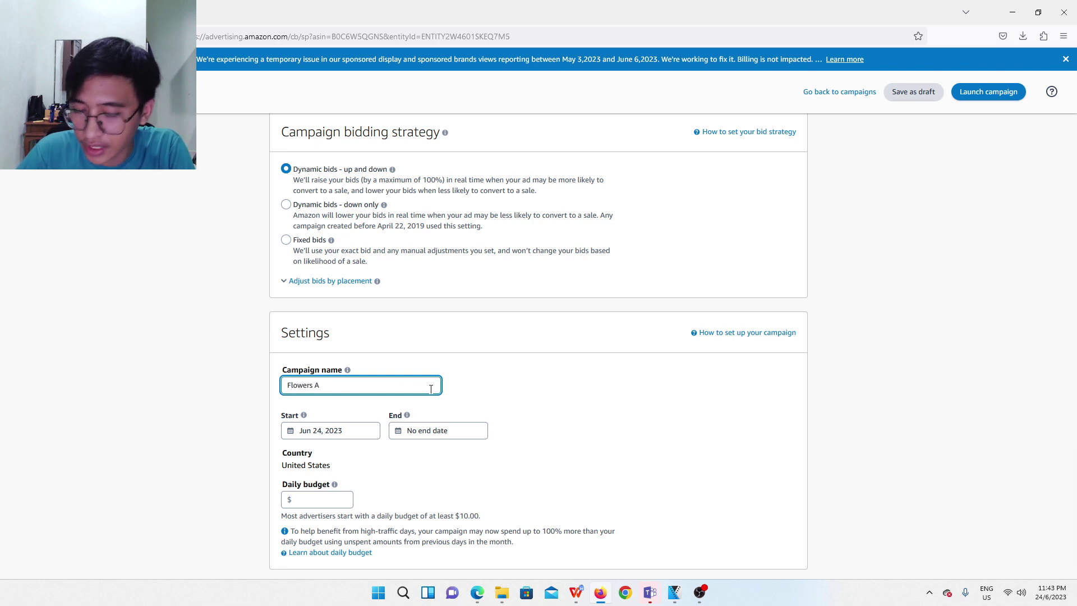
pyautogui.write('ds')
# - Set the campaign's end date to June 30, 2023
pyautogui.scroll(-1, 431, 389)
pyautogui.scroll(-1, 543, 345)
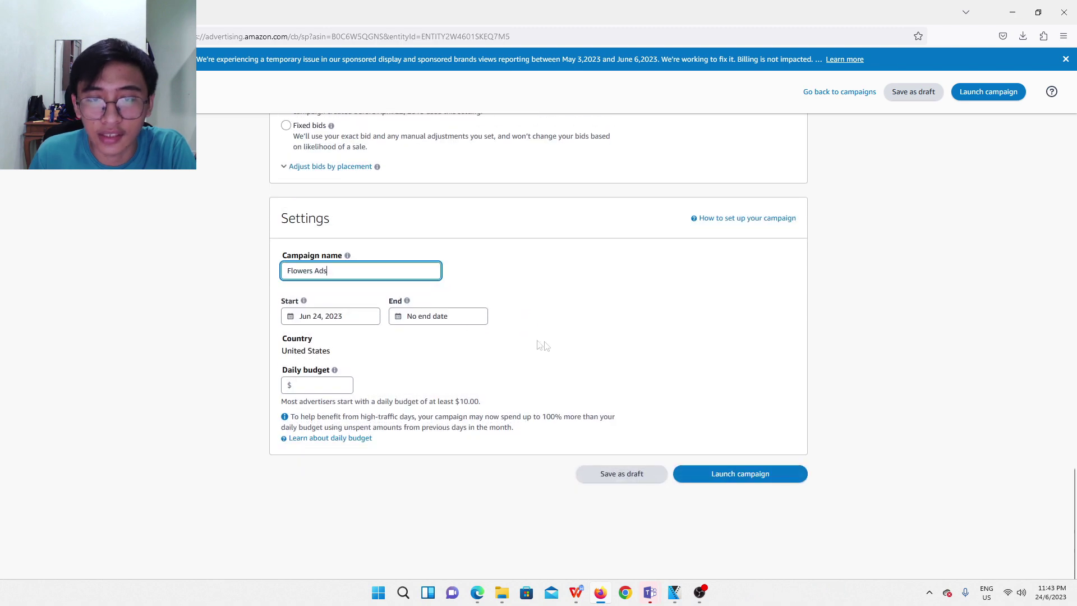
pyautogui.scroll(1, 317, 392)
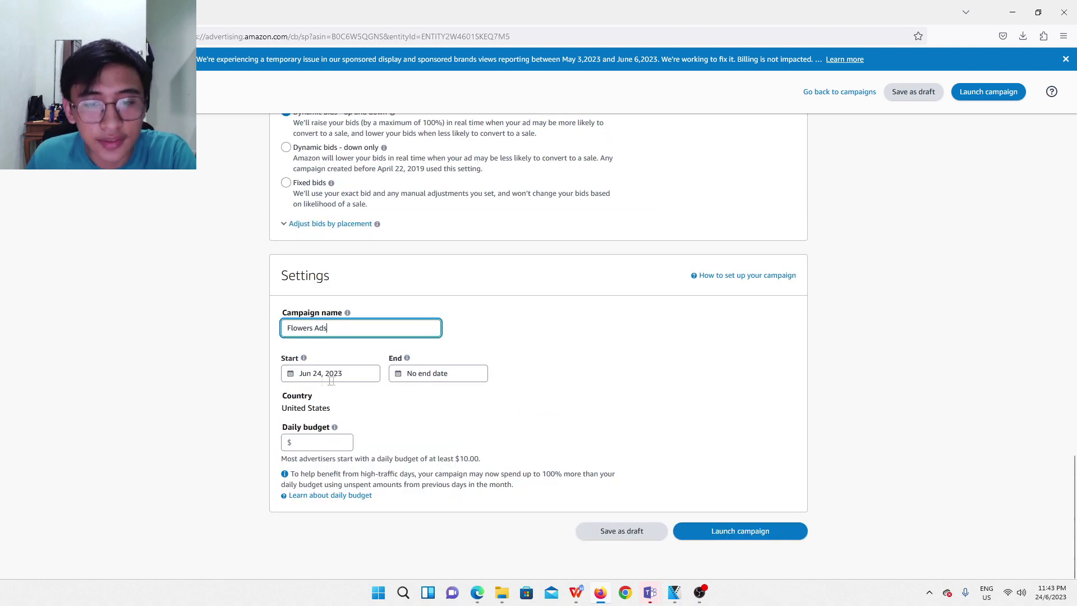
pyautogui.click(450, 373)
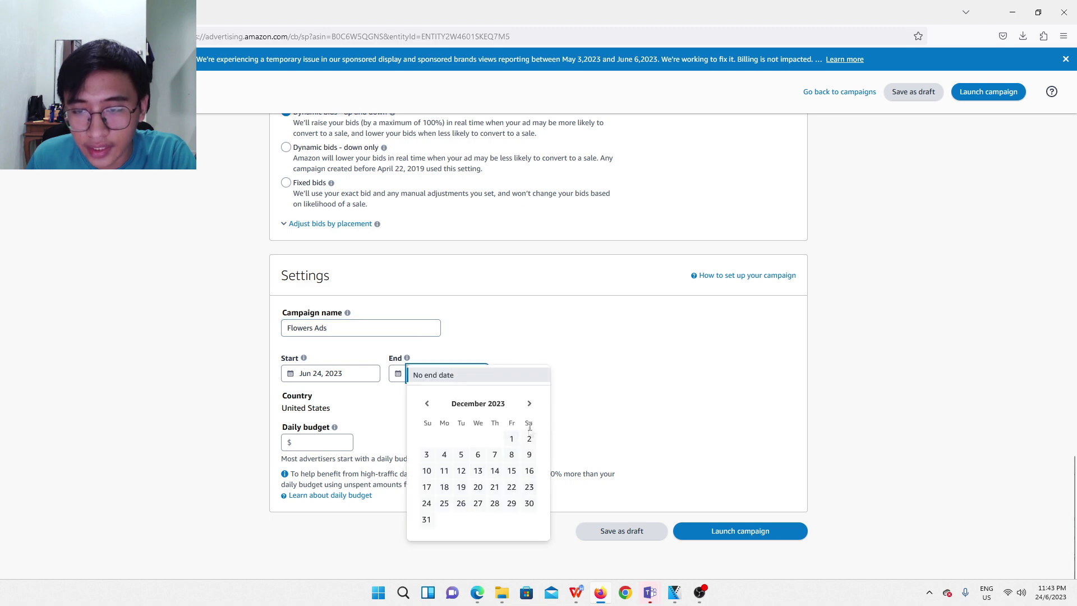
pyautogui.scroll(-1, 516, 490)
pyautogui.click(427, 347)
pyautogui.click(427, 346)
pyautogui.click(426, 347)
pyautogui.click(427, 347)
pyautogui.click(427, 347)
pyautogui.click(427, 347)
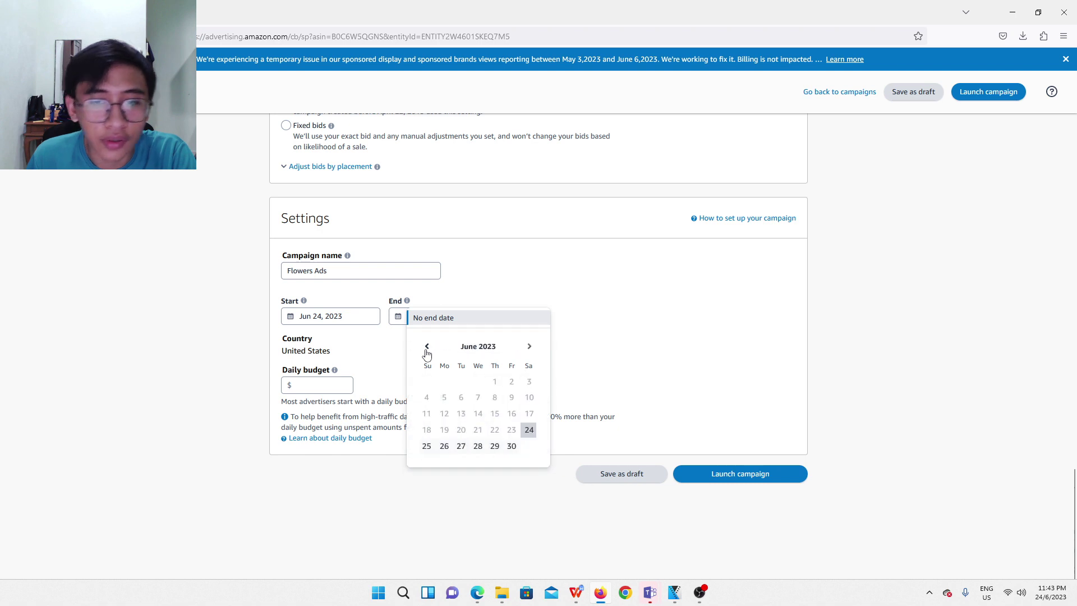
pyautogui.click(511, 445)
# - Set the campaign's daily budget to $2.00
pyautogui.press('Tab')
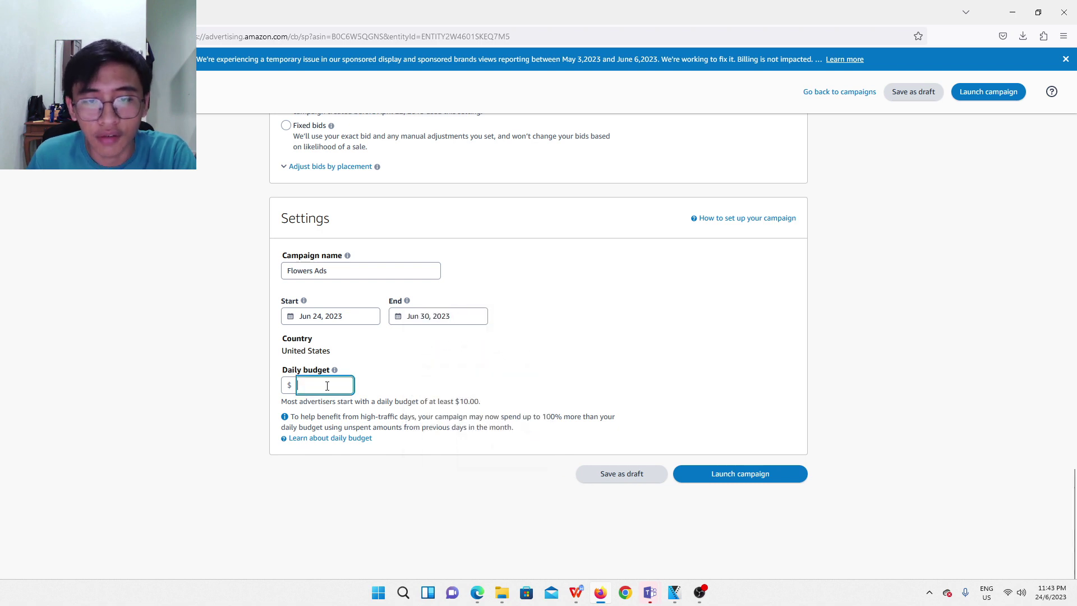
pyautogui.scroll(-1, 517, 306)
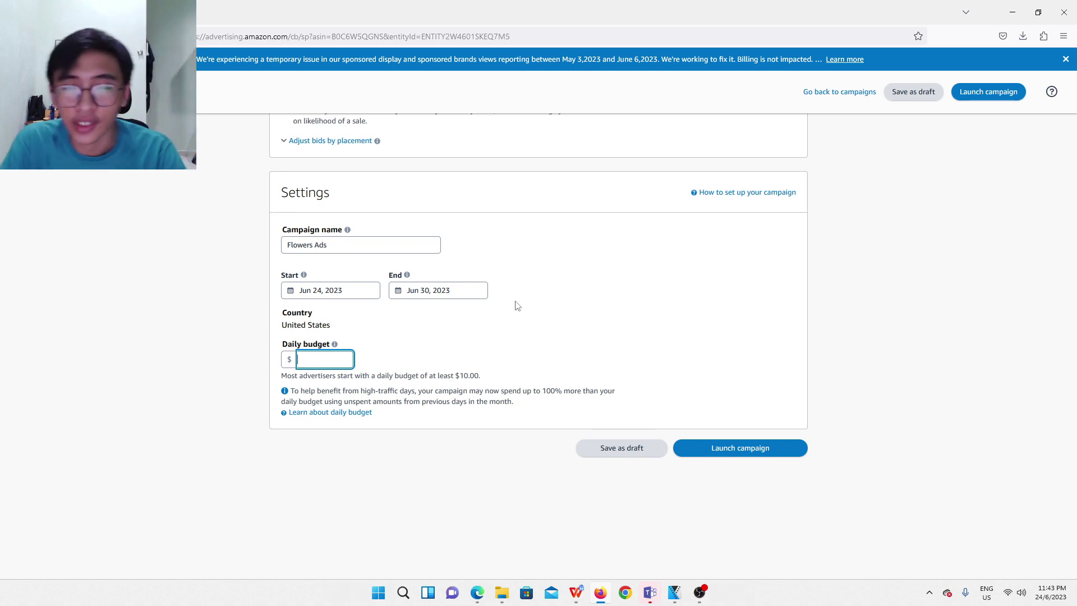
pyautogui.write('1')
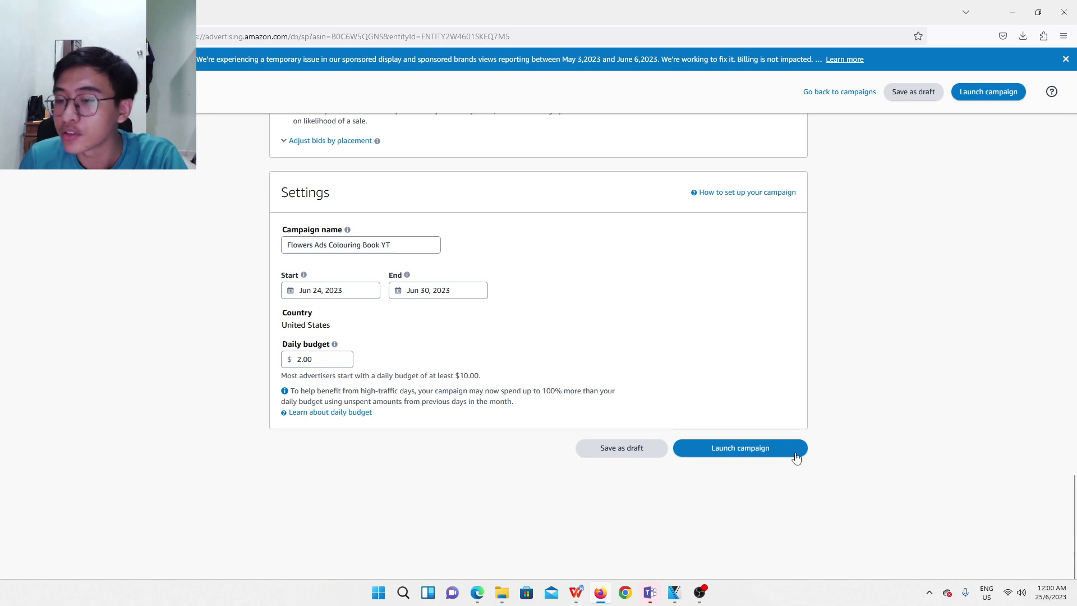
# - Launch the campaign after rechecking its keyword targeting list, and review the campaign settings summary
pyautogui.moveTo(1073, 490); pyautogui.dragTo(1065, 227)
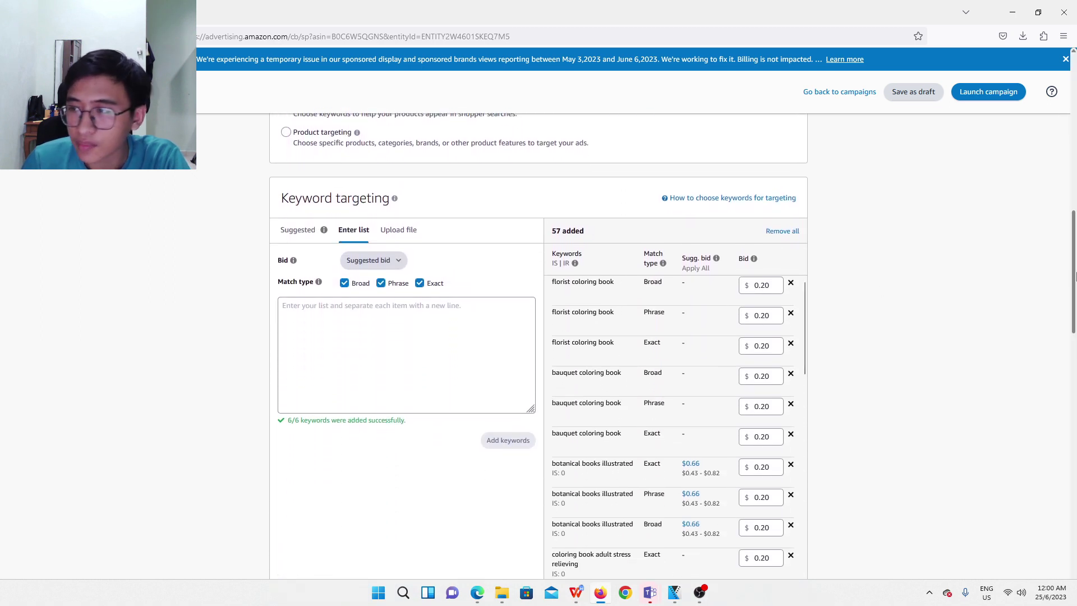
pyautogui.moveTo(1073, 281); pyautogui.dragTo(1074, 538)
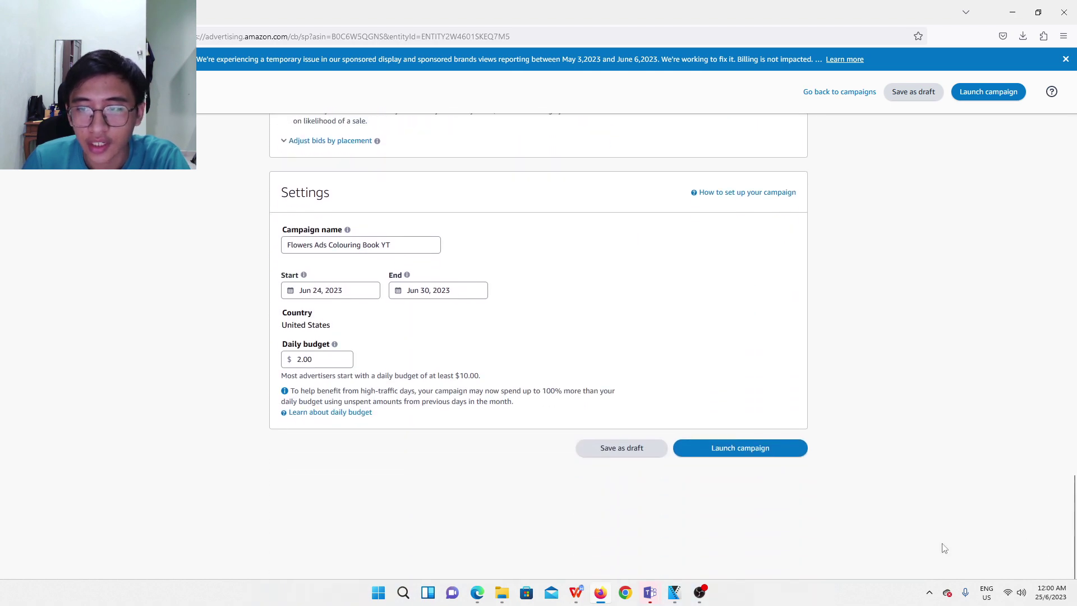
pyautogui.click(724, 450)
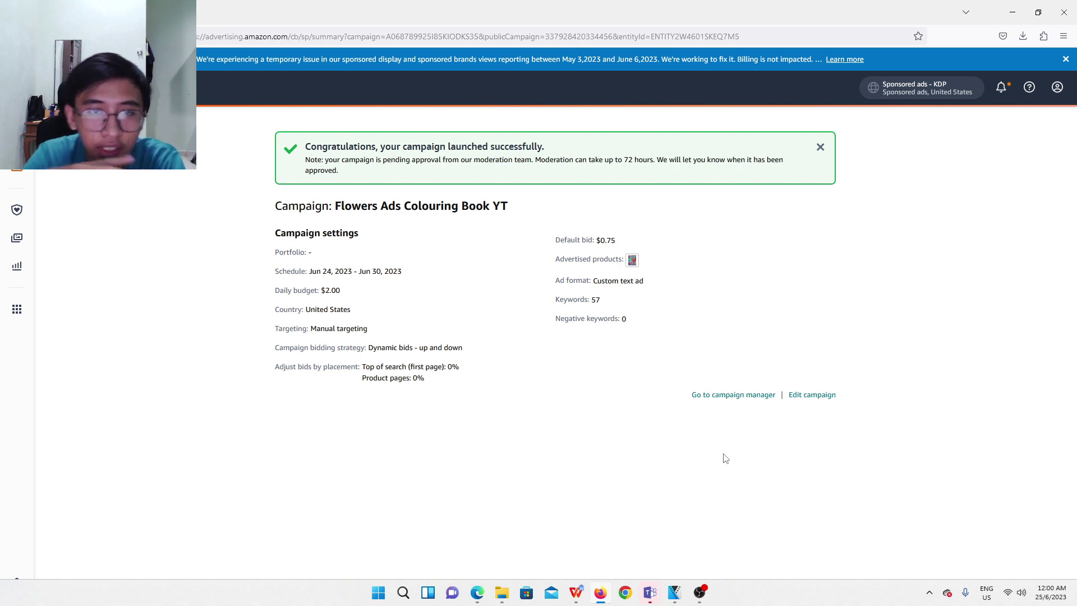
pyautogui.moveTo(274, 257); pyautogui.dragTo(591, 387)
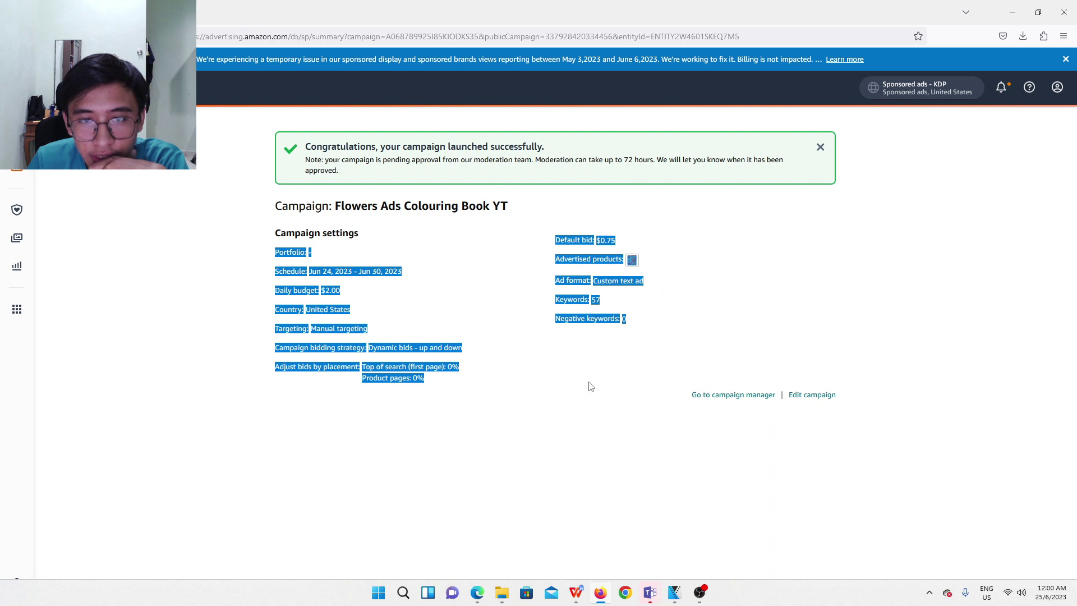
pyautogui.click(496, 336)
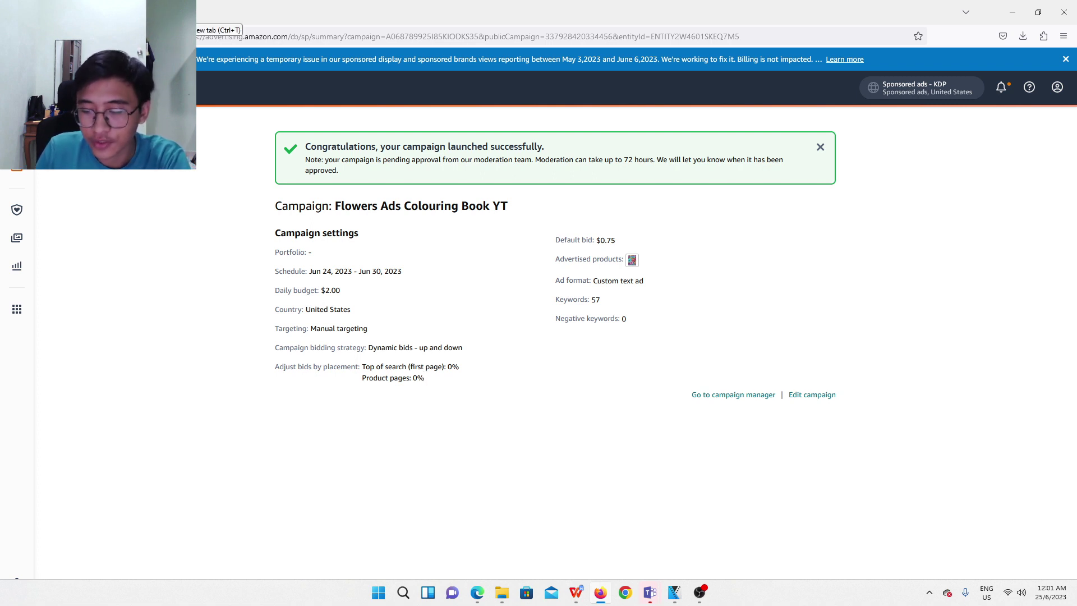
# - Search the web for "amazon ads manager" in a new browser tab
pyautogui.click(188, 12)
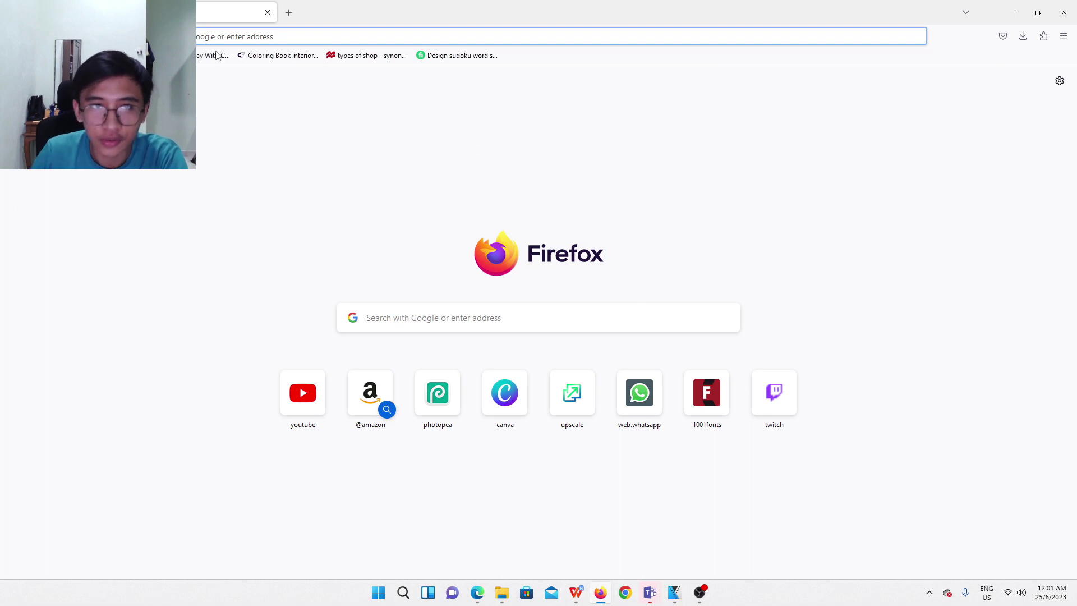
pyautogui.click(397, 307)
pyautogui.write('amazon ads')
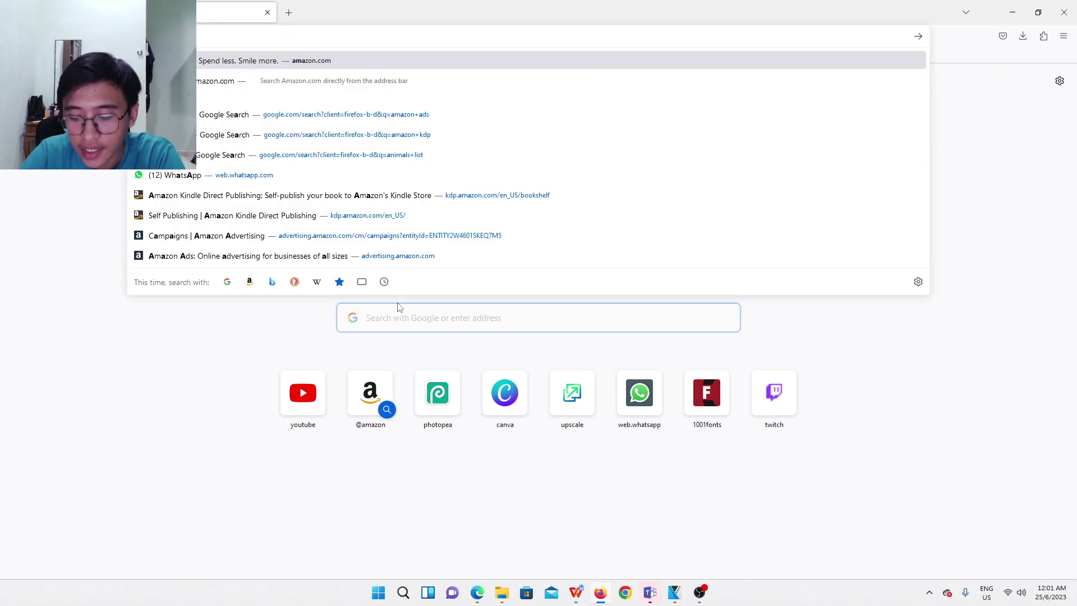
pyautogui.write(' mana')
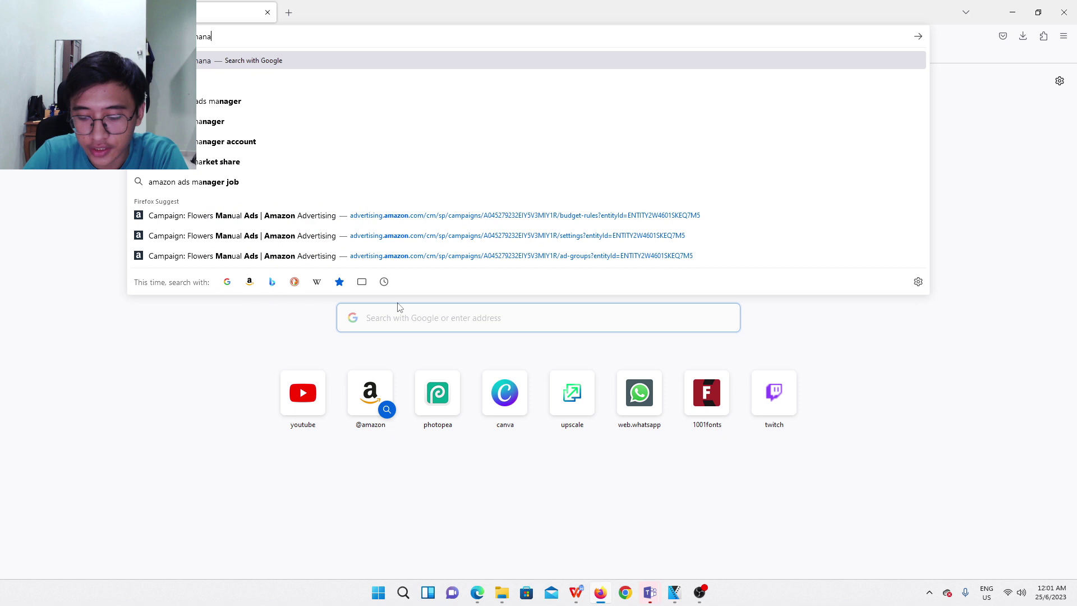
pyautogui.write('ger')
pyautogui.press('Return')
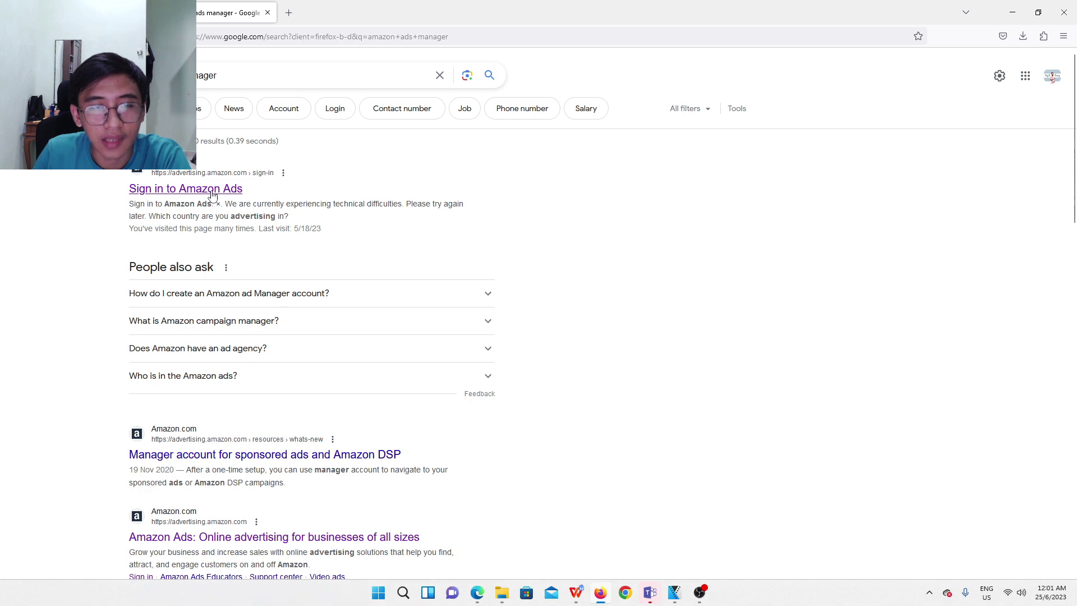
# - Open the Amazon Ads sign-in page from the search results and choose United States as the advertising country
pyautogui.click(212, 194)
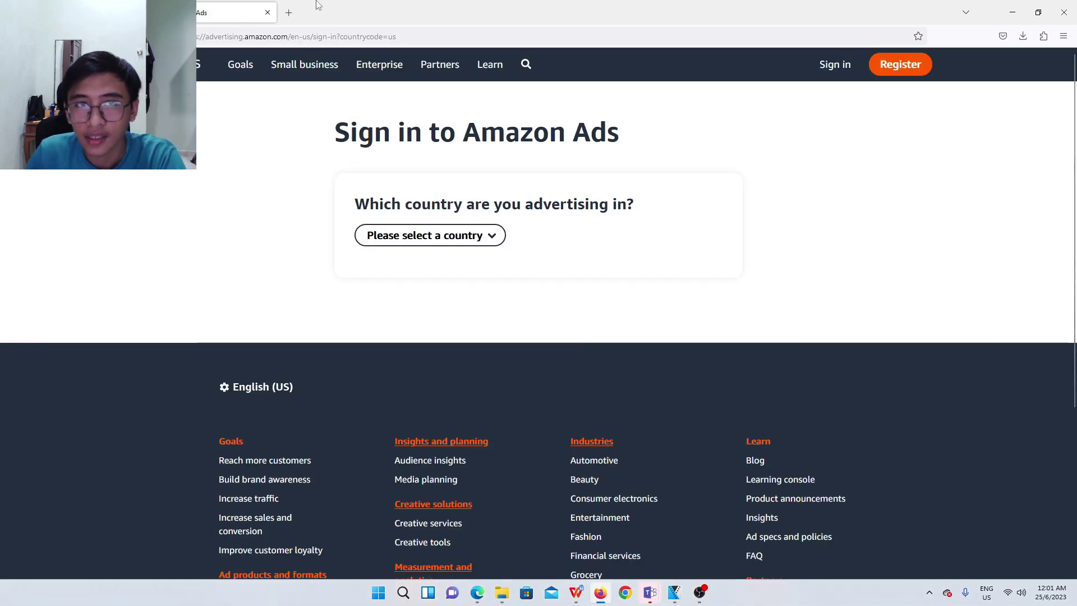
pyautogui.moveTo(273, 64)
pyautogui.click(477, 235)
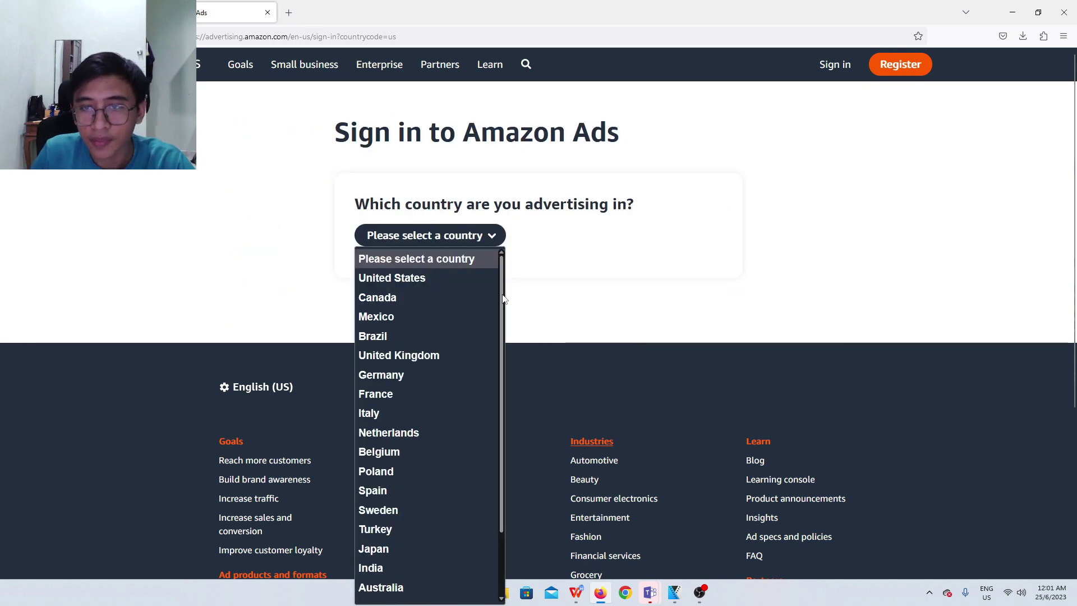
pyautogui.click(477, 282)
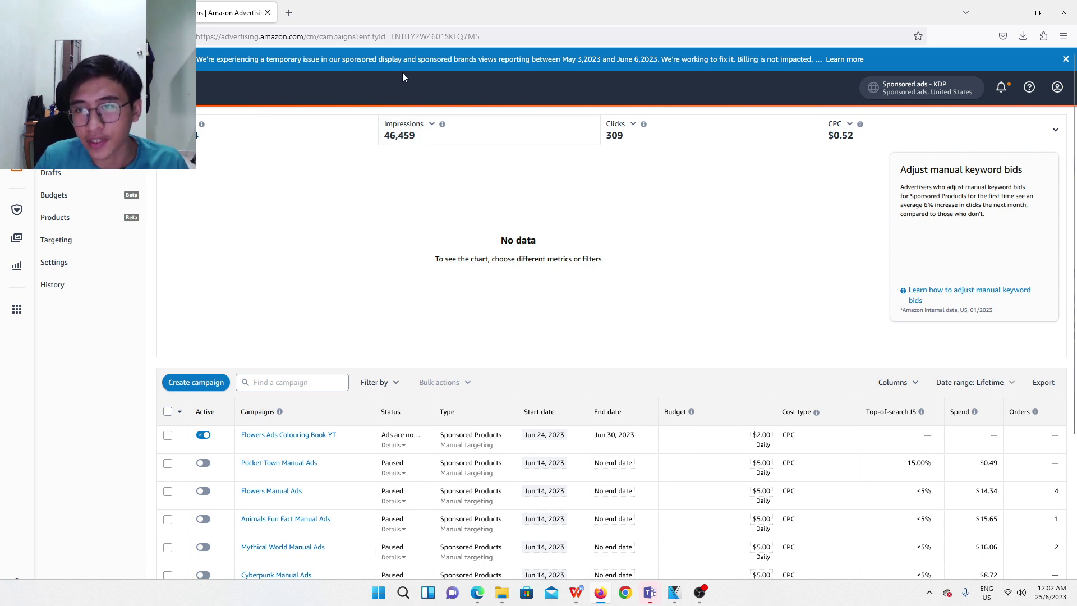
# - Open the "Flowers Ads Colouring Book YT" campaign from the campaigns list
pyautogui.scroll(-3, 628, 213)
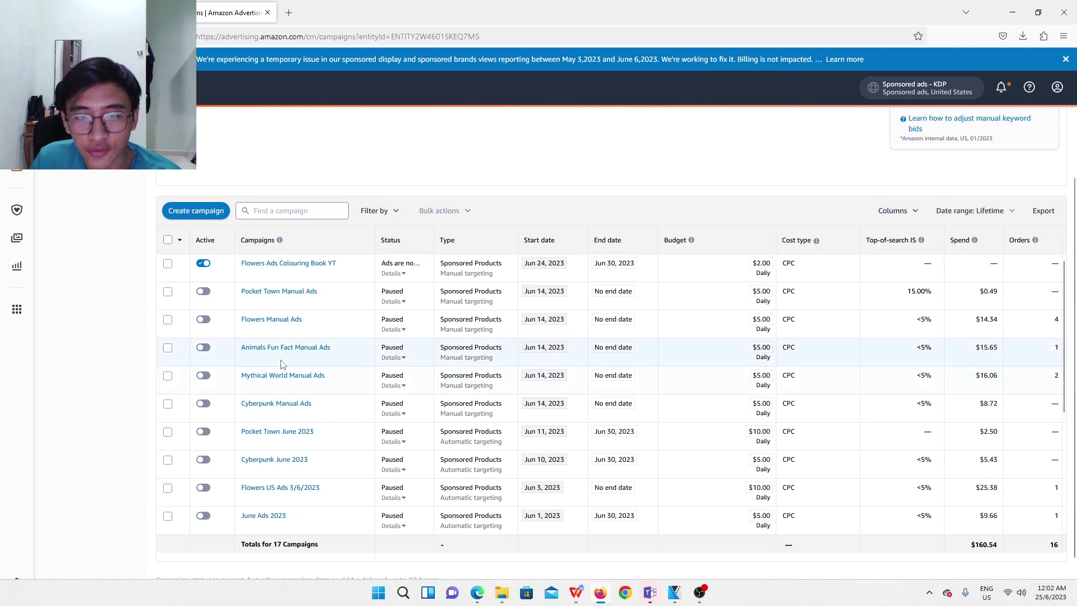
pyautogui.click(284, 265)
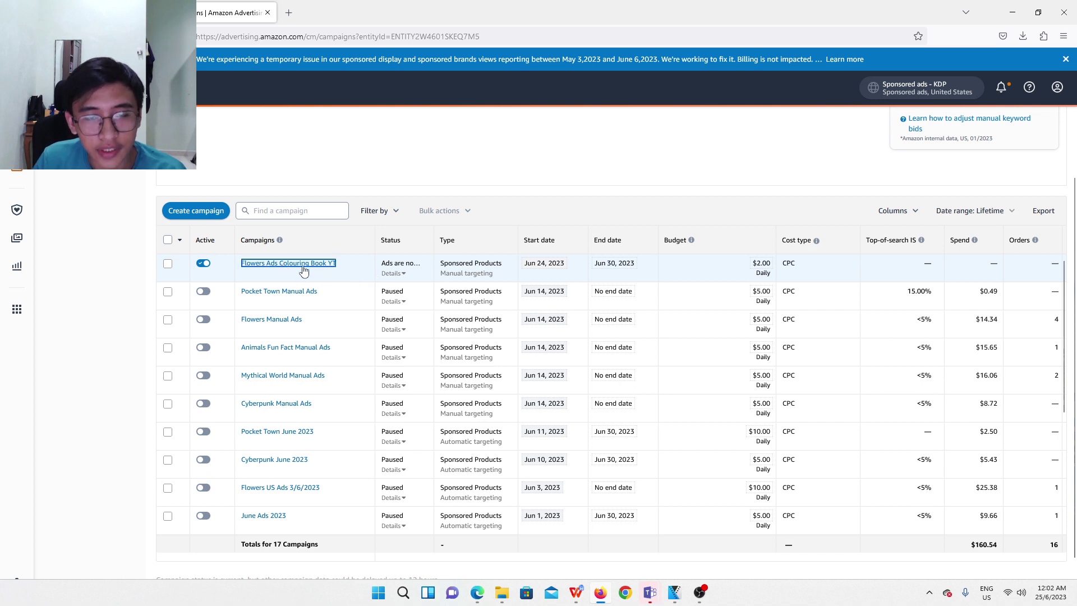